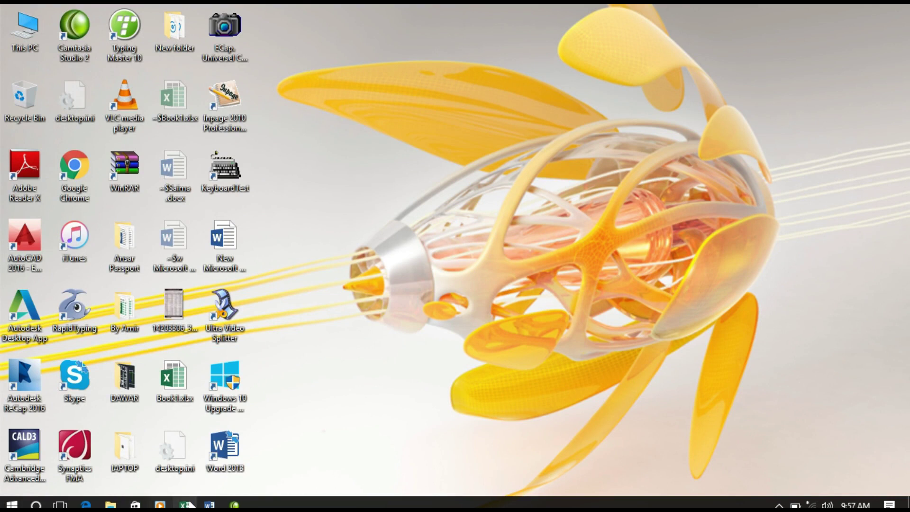
Merge and centre E2:H2 and enter the title 'Count,Counta,Countif,countifs'.
click(185, 505)
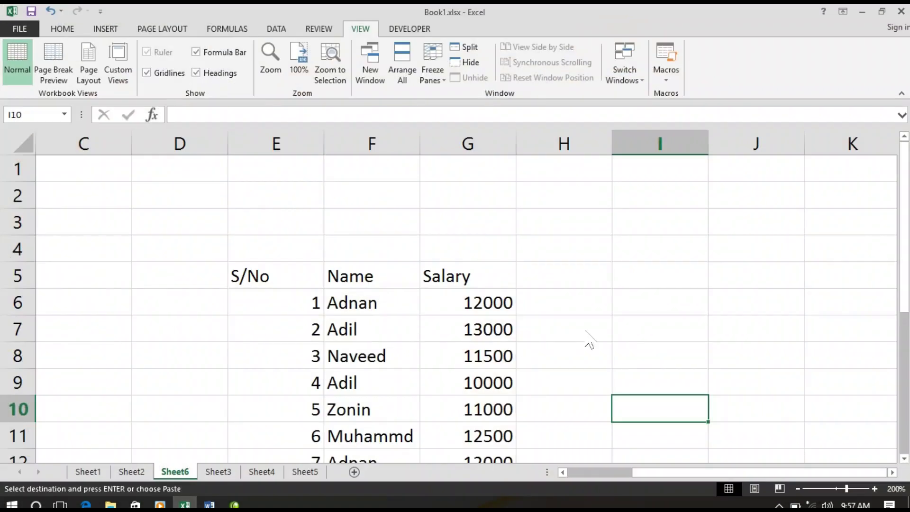
drag(519, 201, 323, 199)
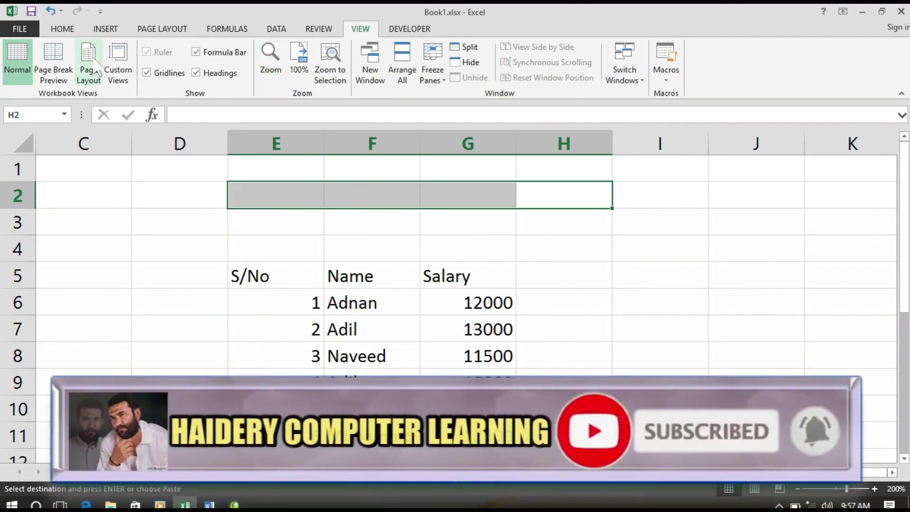
click(65, 30)
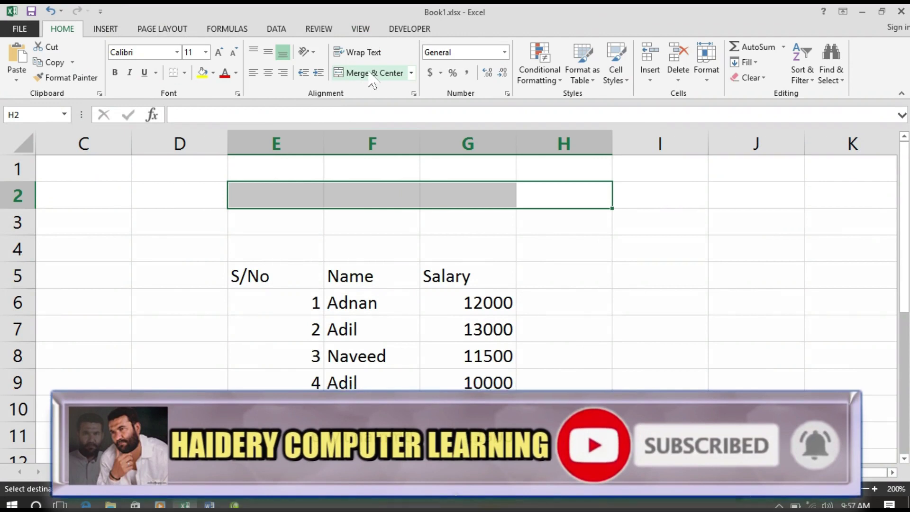
click(374, 72)
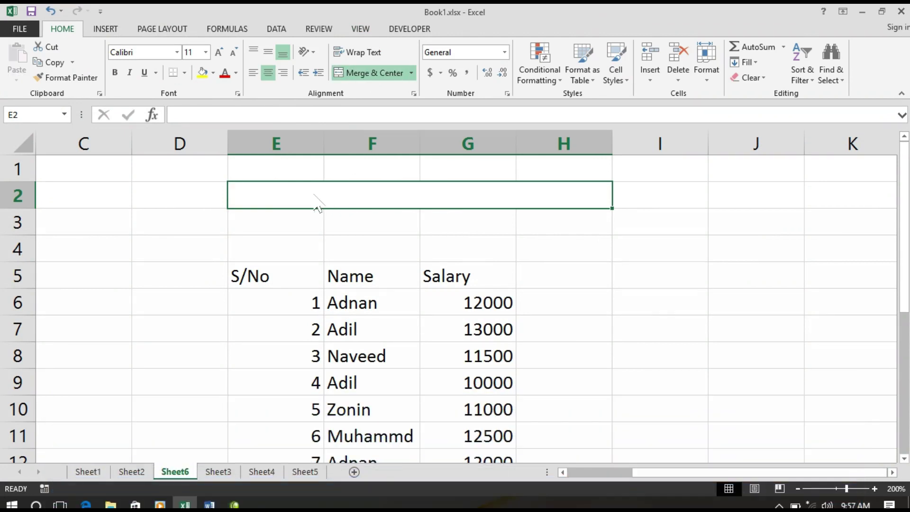
text(Count)
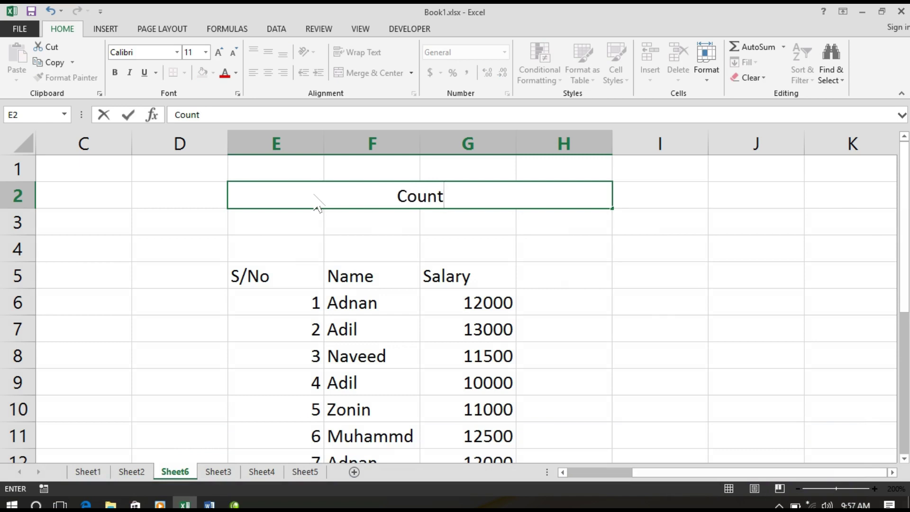
text(,Counta)
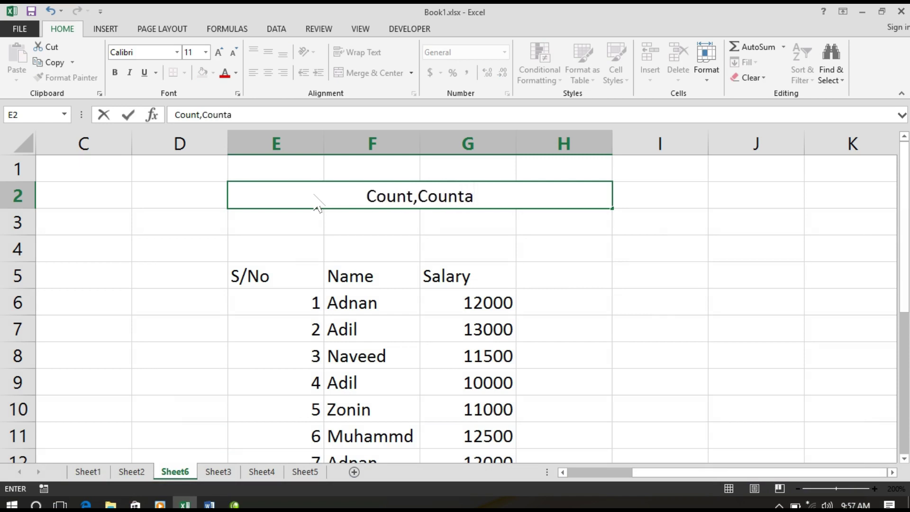
text(,Countif,)
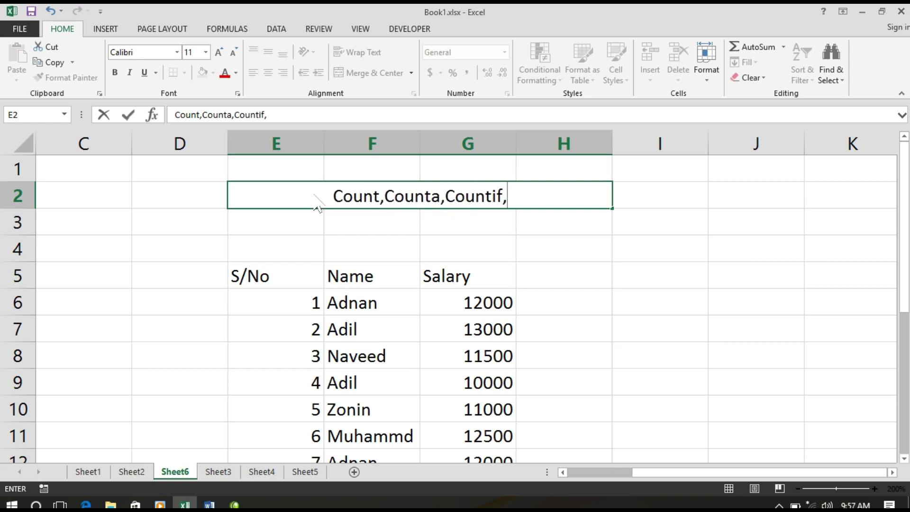
text(countifs)
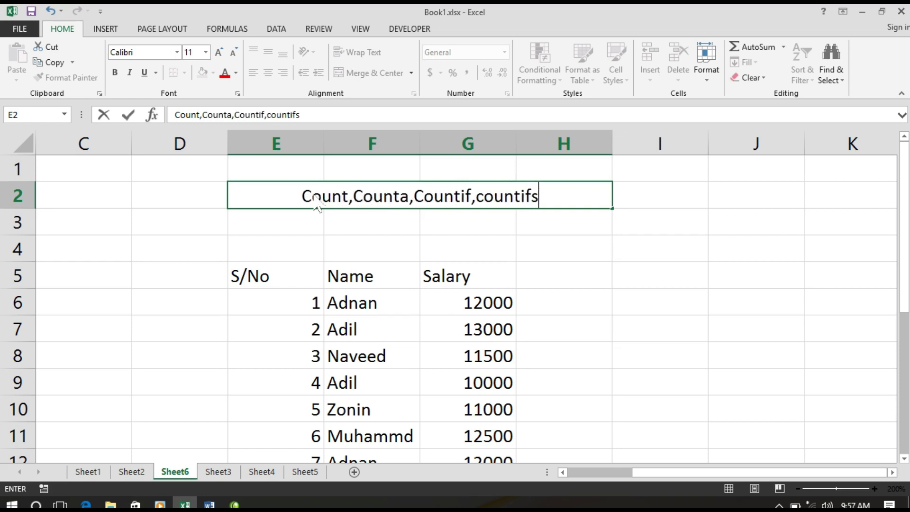
click(512, 226)
Make the merged title bold with a yellow fill.
click(499, 205)
drag(501, 212, 503, 222)
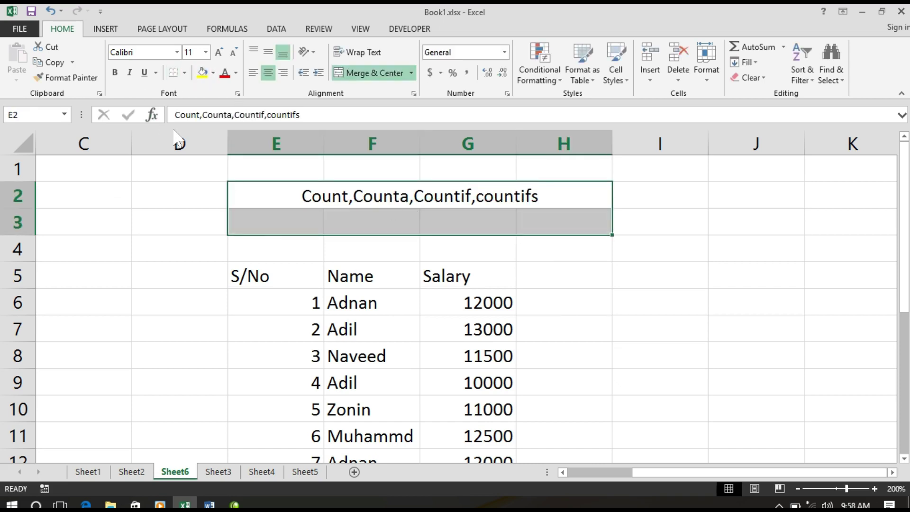
click(273, 199)
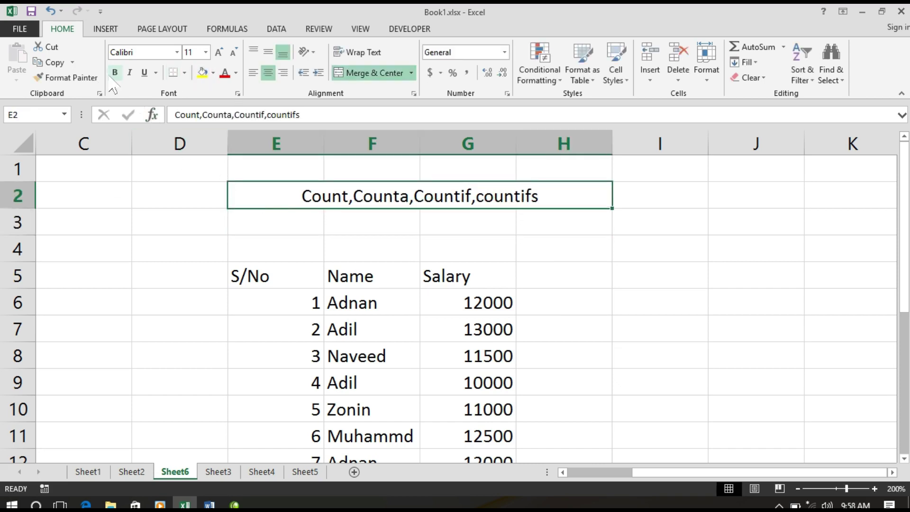
key(ctrl+b)
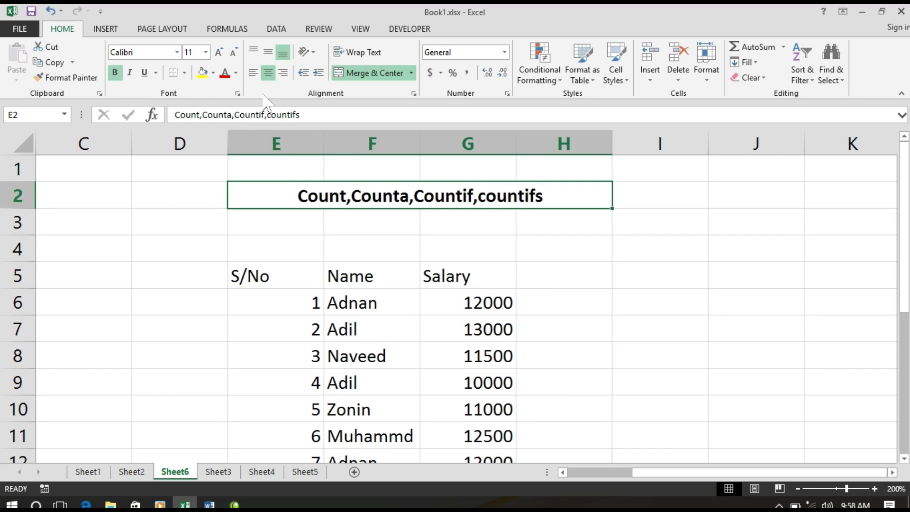
click(202, 72)
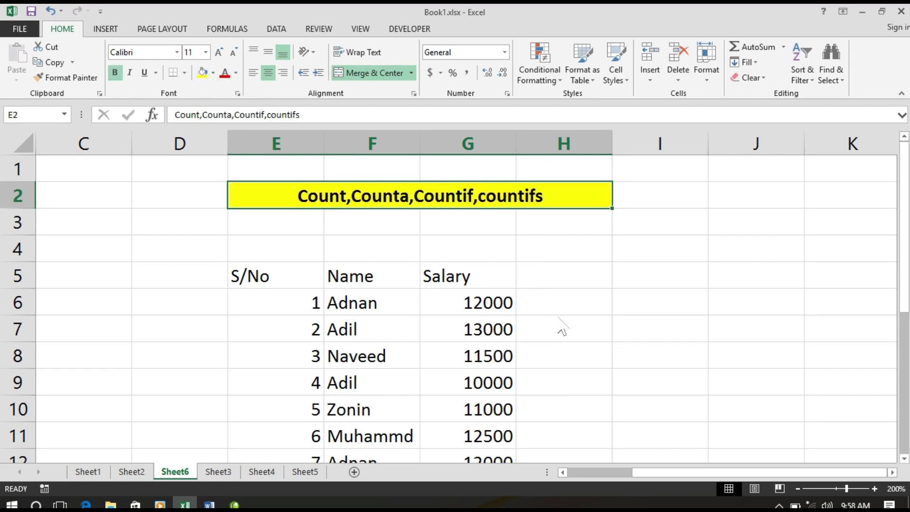
click(571, 284)
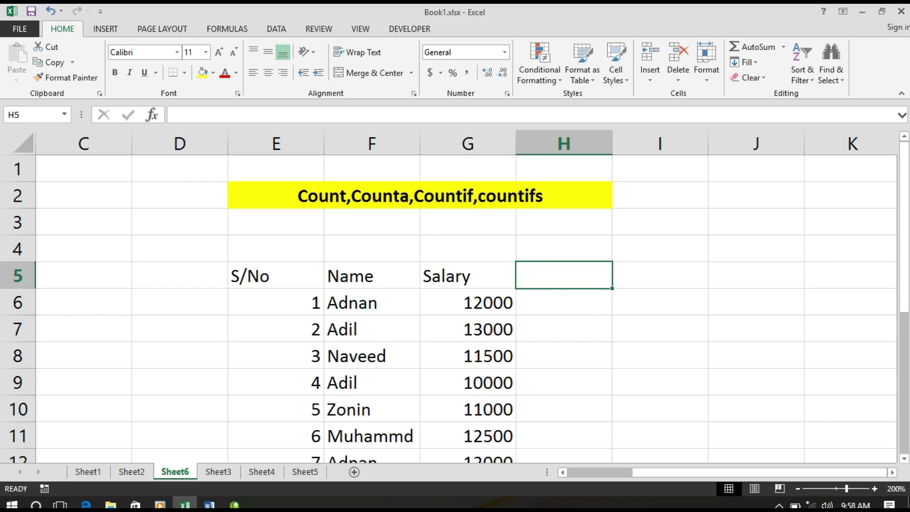
click(904, 459)
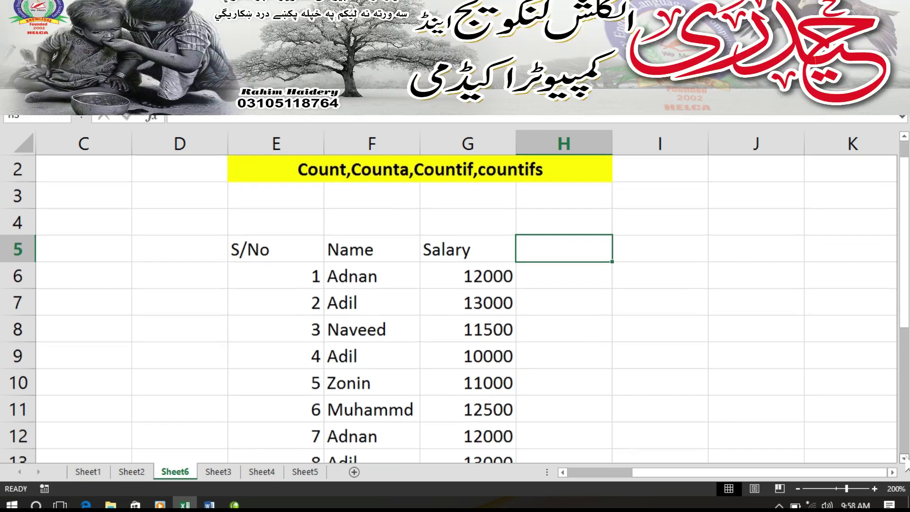
drag(455, 278, 457, 472)
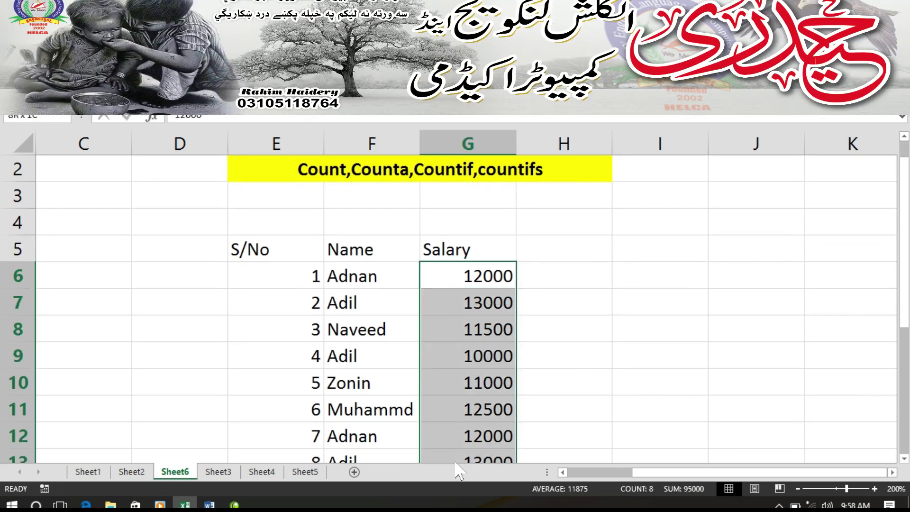
click(268, 330)
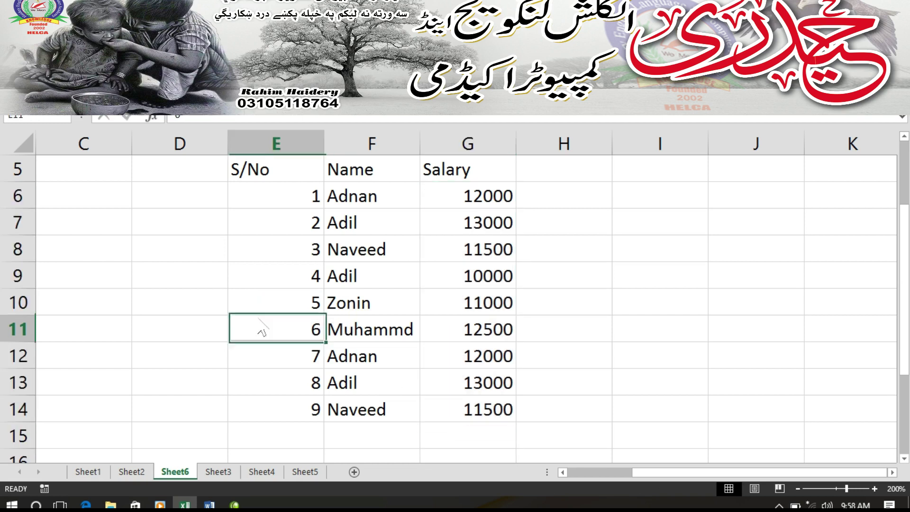
drag(267, 196, 265, 356)
drag(278, 193, 297, 417)
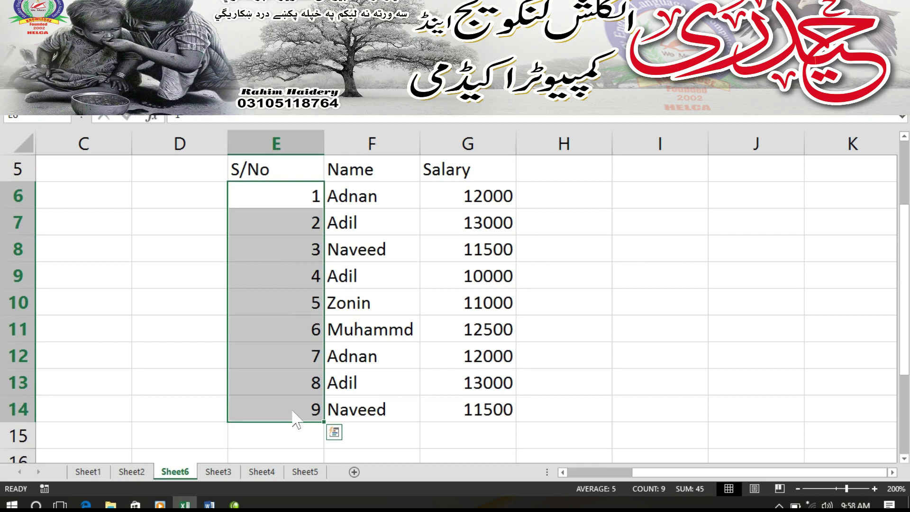
key(Delete)
click(450, 337)
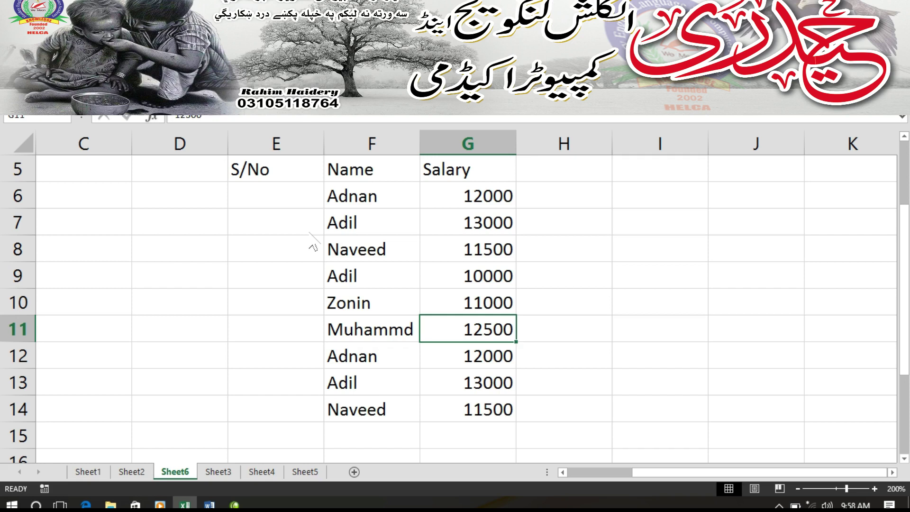
key(ctrl+z)
click(605, 275)
scroll(563, 202, up, 1)
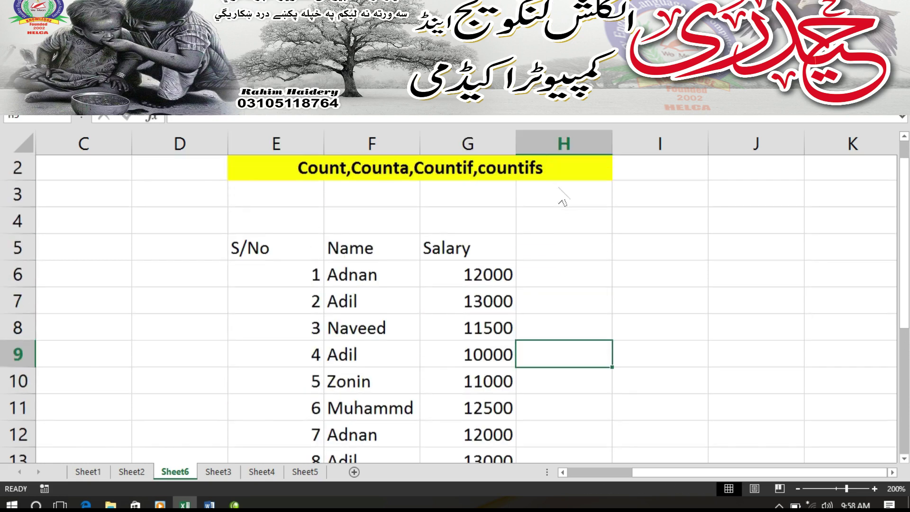
click(567, 256)
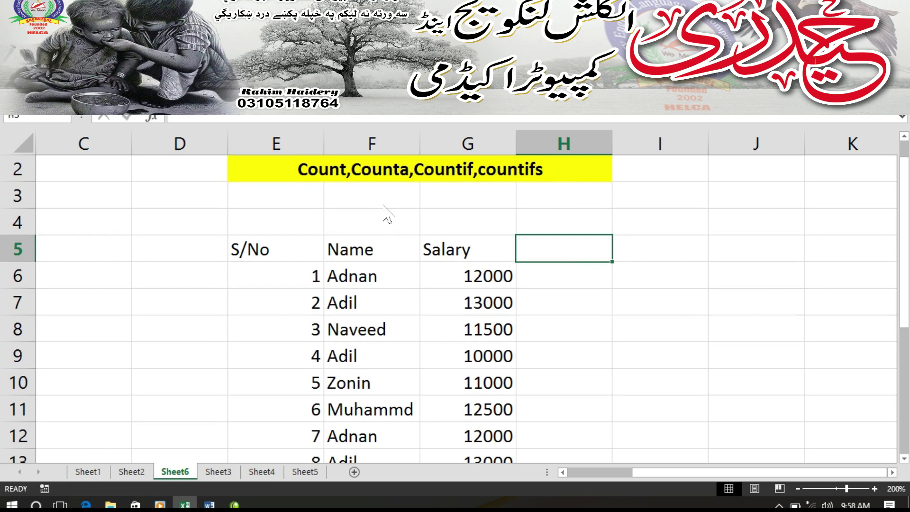
Add a Count heading in H5 and enter =COUNT(G6:G14) in H6.
text(Cou)
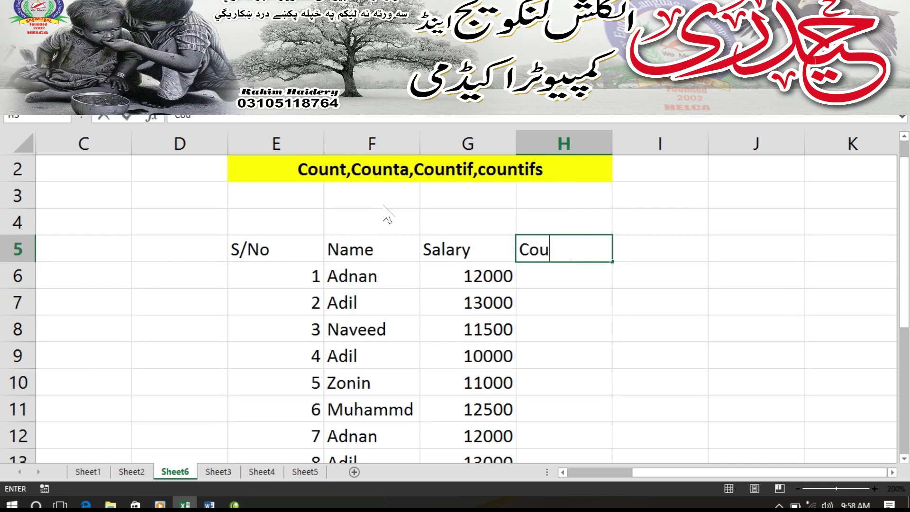
text(nt)
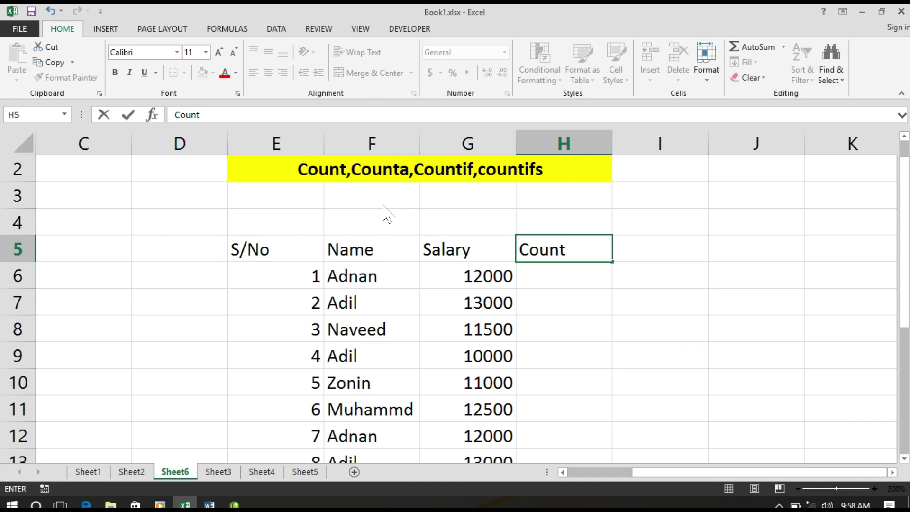
key(Return)
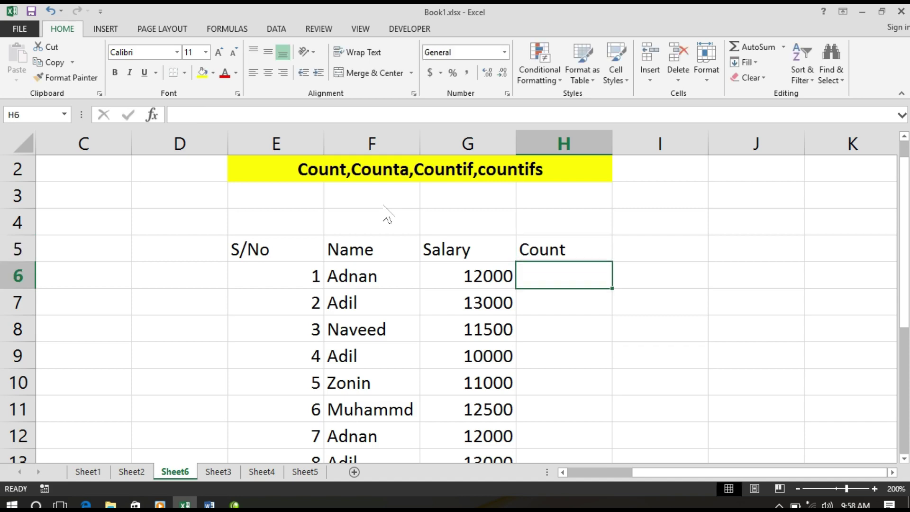
text(=)
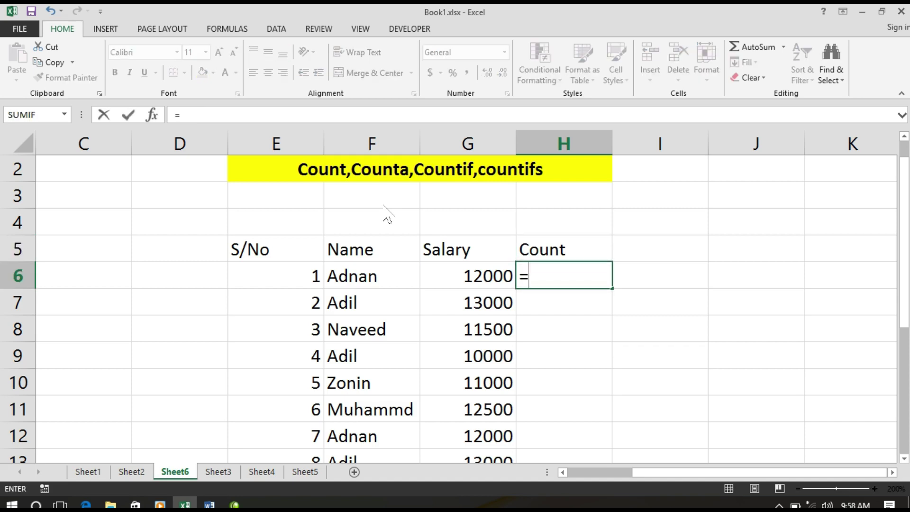
text(cou)
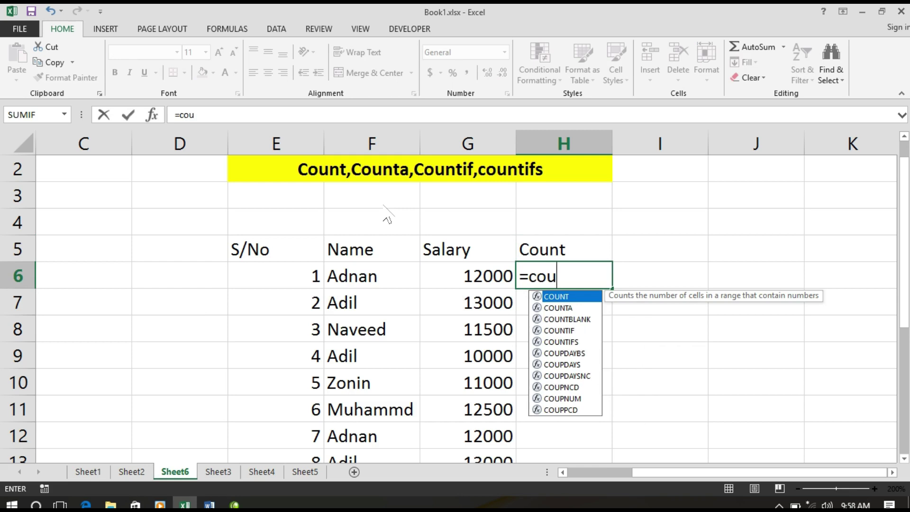
key(Tab)
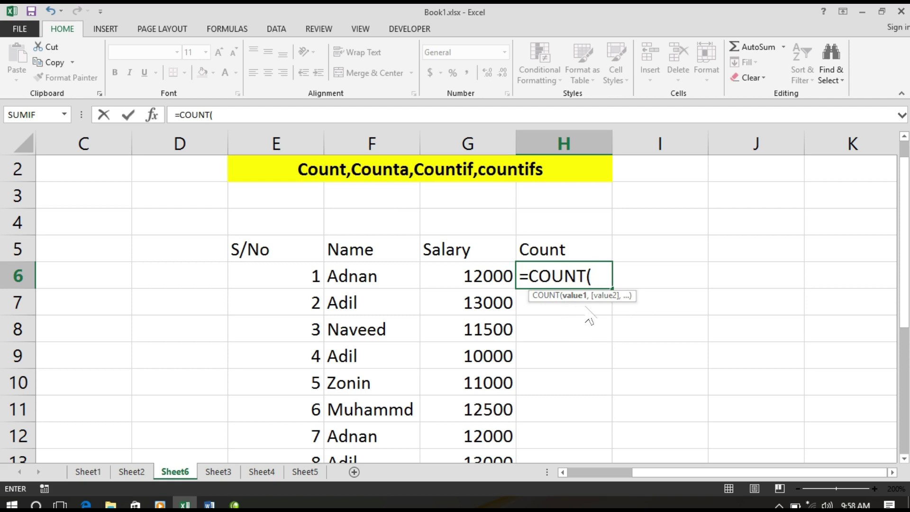
drag(472, 280, 462, 432)
text())
key(Return)
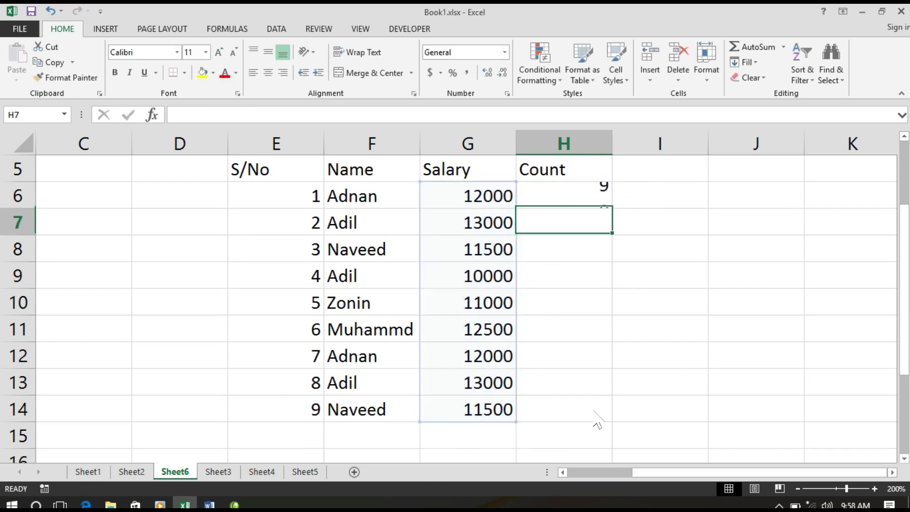
Test the count by clearing G10's 11000 salary, then undo to restore it.
click(573, 201)
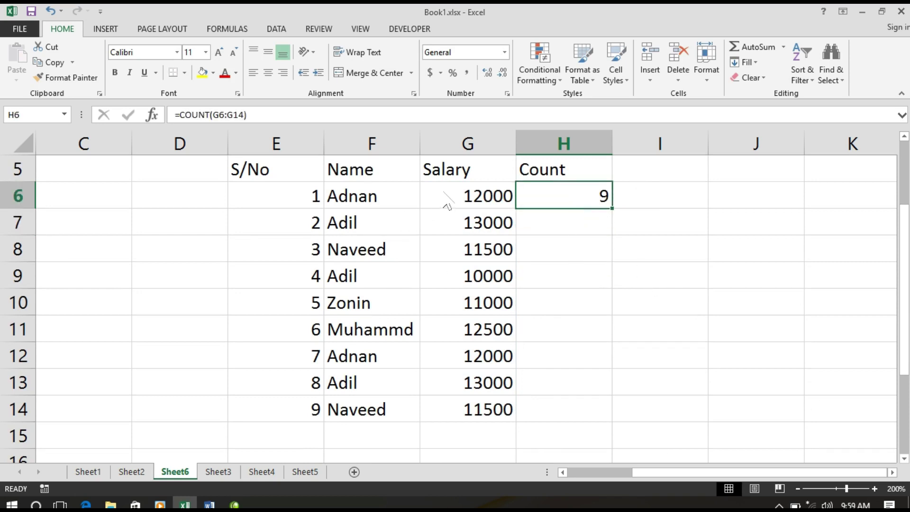
drag(443, 196, 463, 420)
click(462, 335)
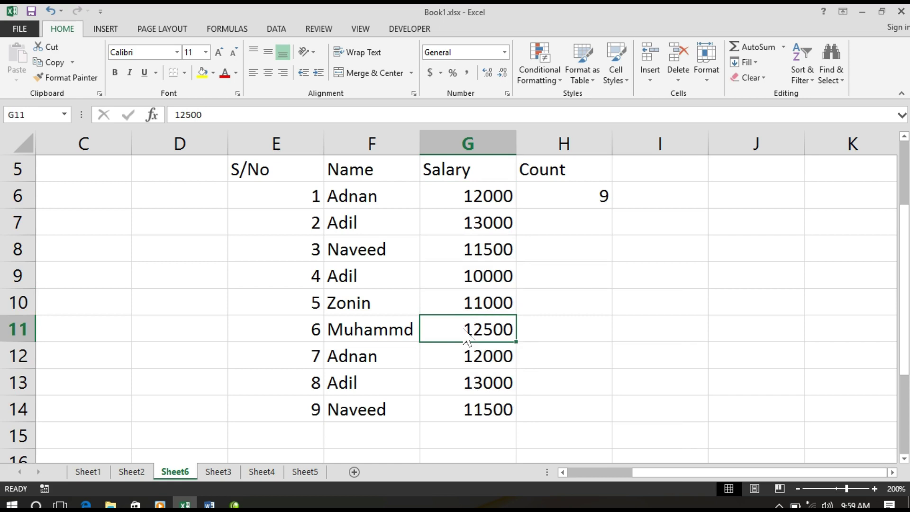
click(468, 313)
key(Delete)
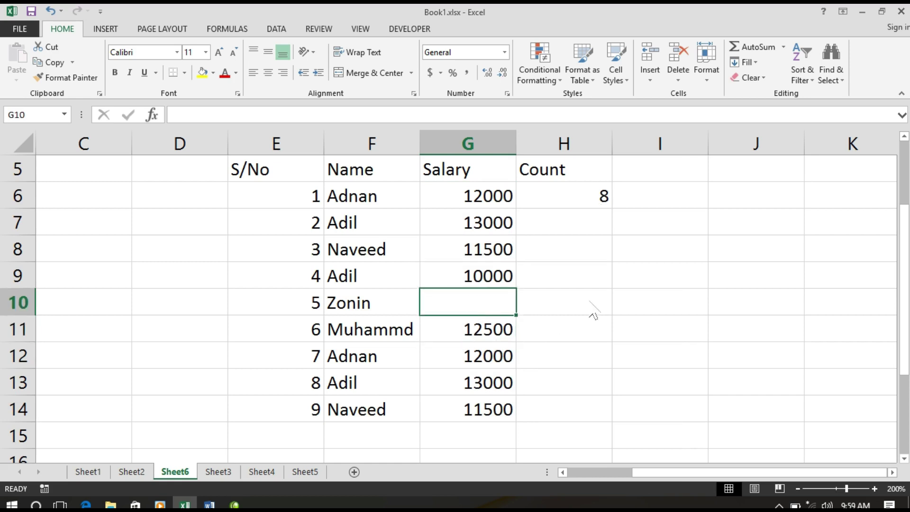
key(ctrl+z)
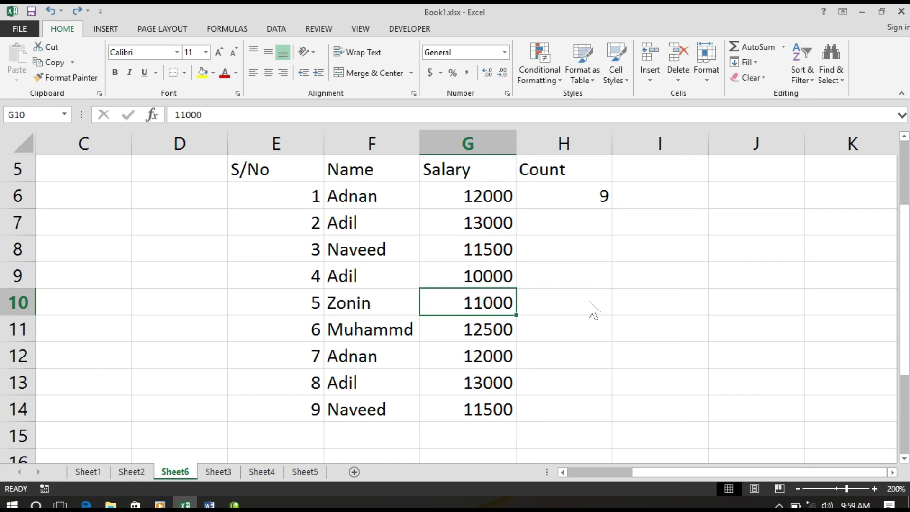
click(567, 195)
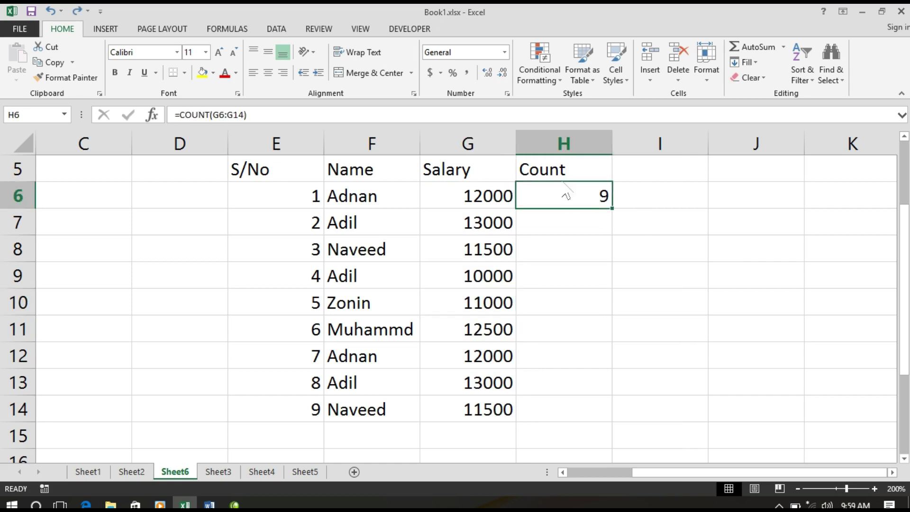
click(571, 176)
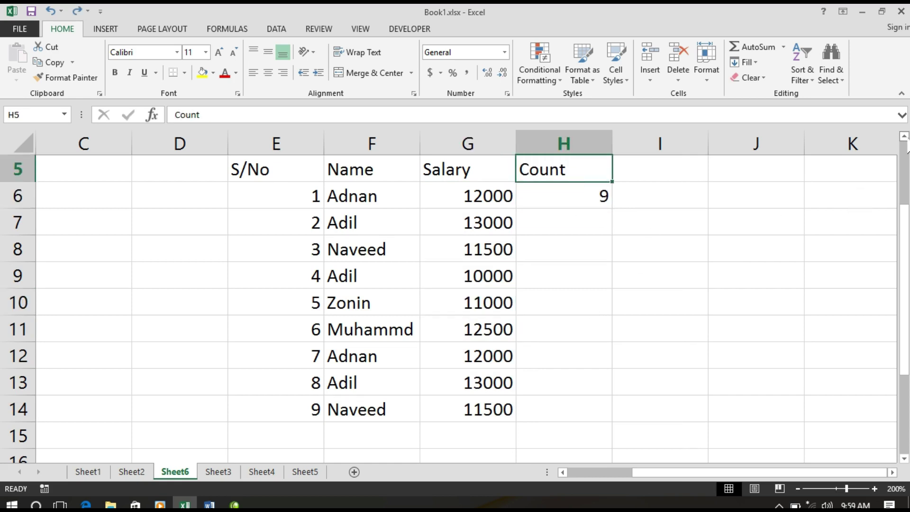
scroll(906, 148, up, 1)
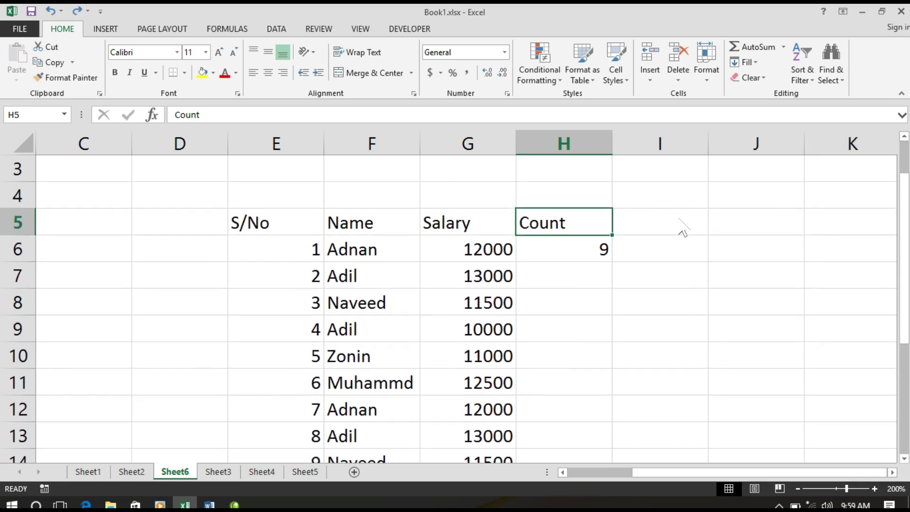
click(682, 232)
Type the Counta heading in I5.
text(Counta)
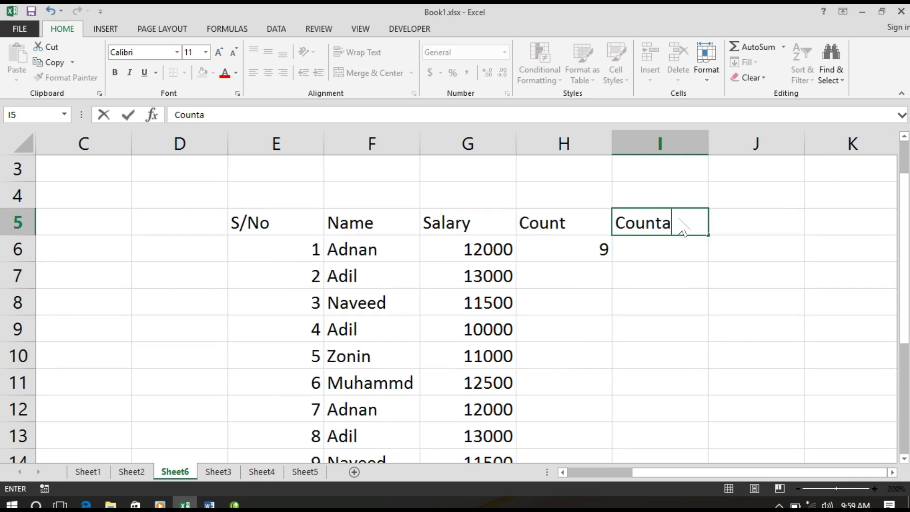
scroll(705, 258, up, 1)
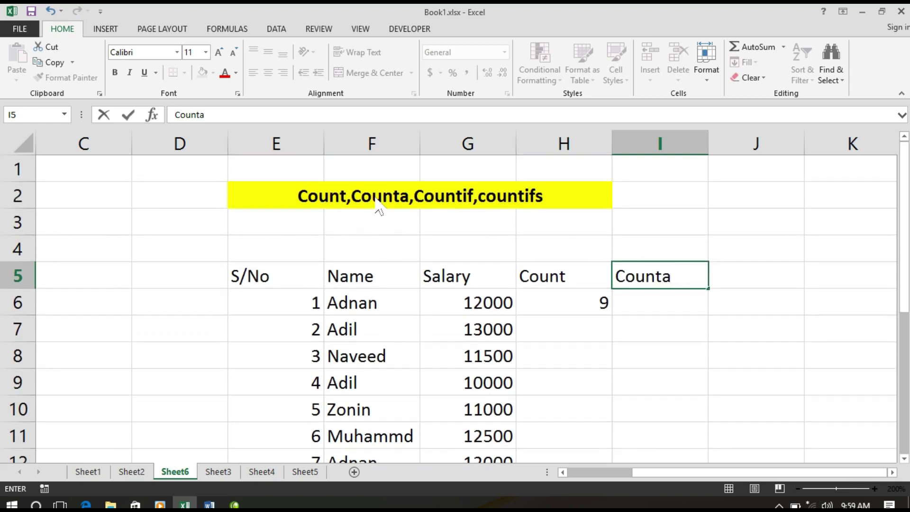
click(666, 310)
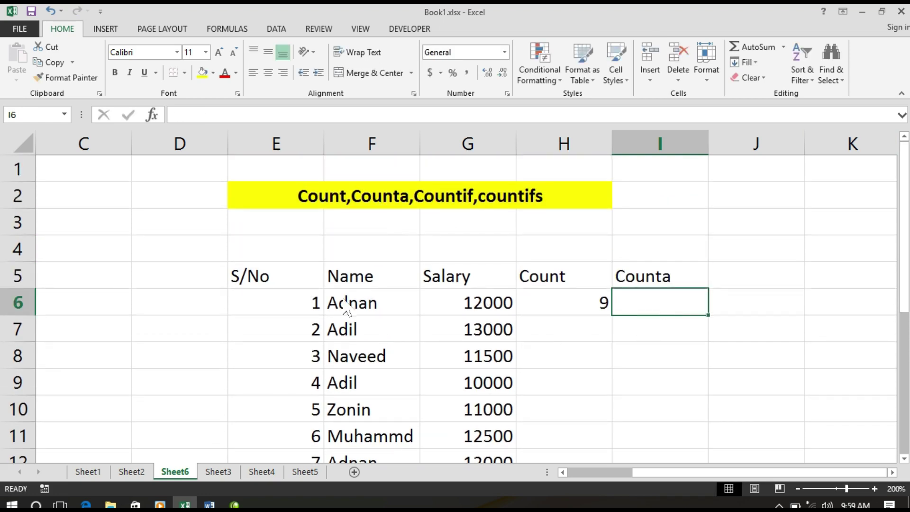
drag(353, 318, 365, 433)
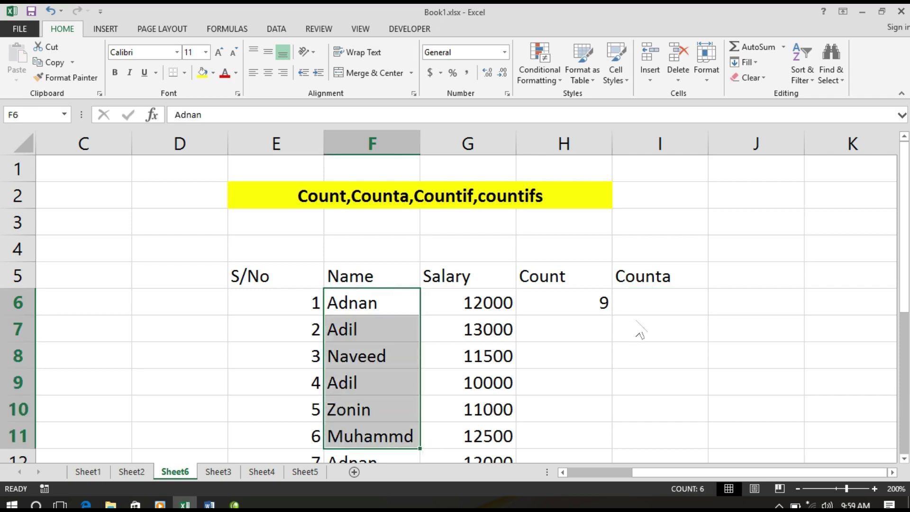
click(658, 308)
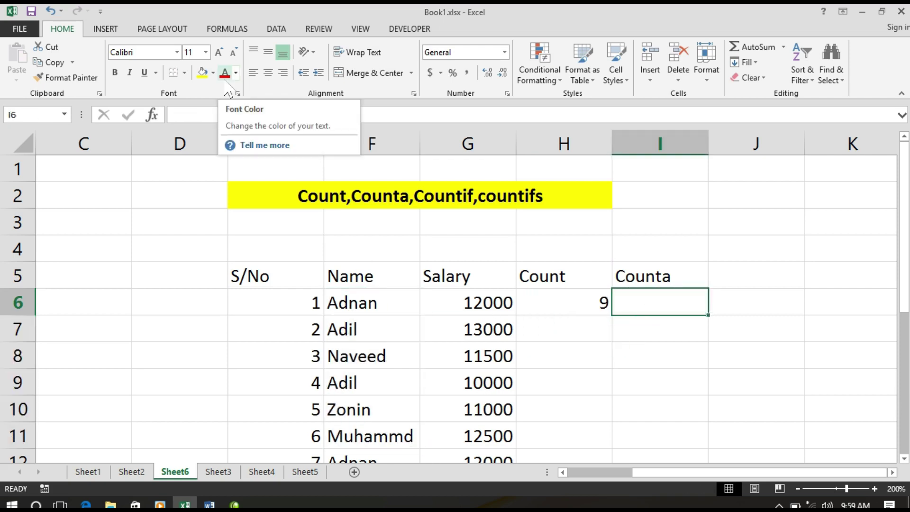
Enter =COUNTA(F6:F14) in I6 to count the names, giving 9.
text(-)
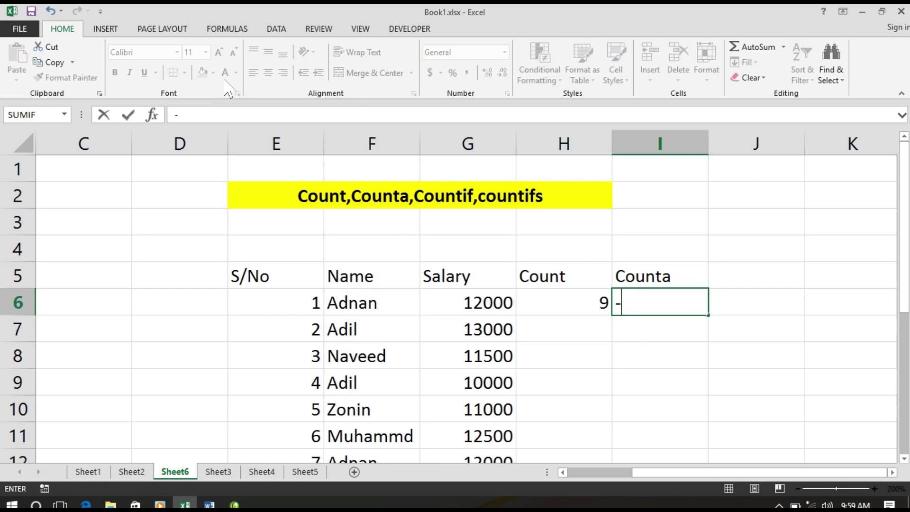
key(BackSpace)
text(=)
text(coun)
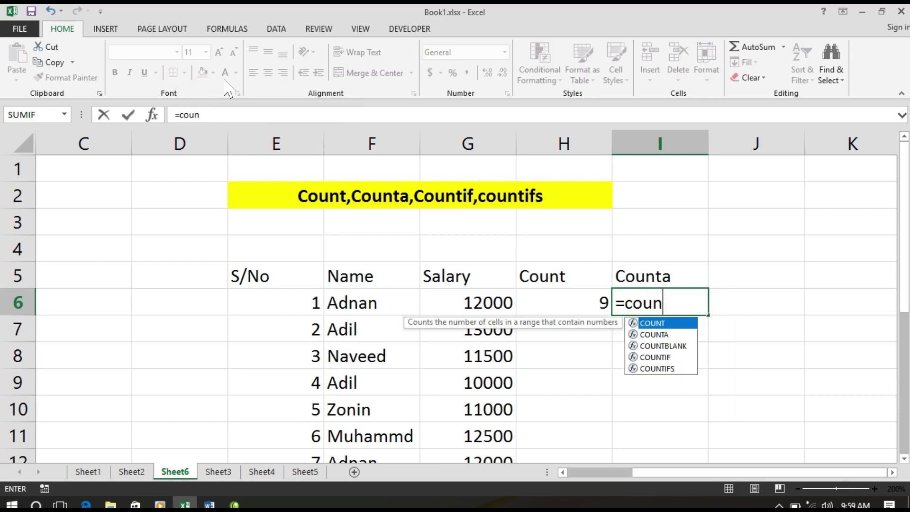
text(t)
key(Down)
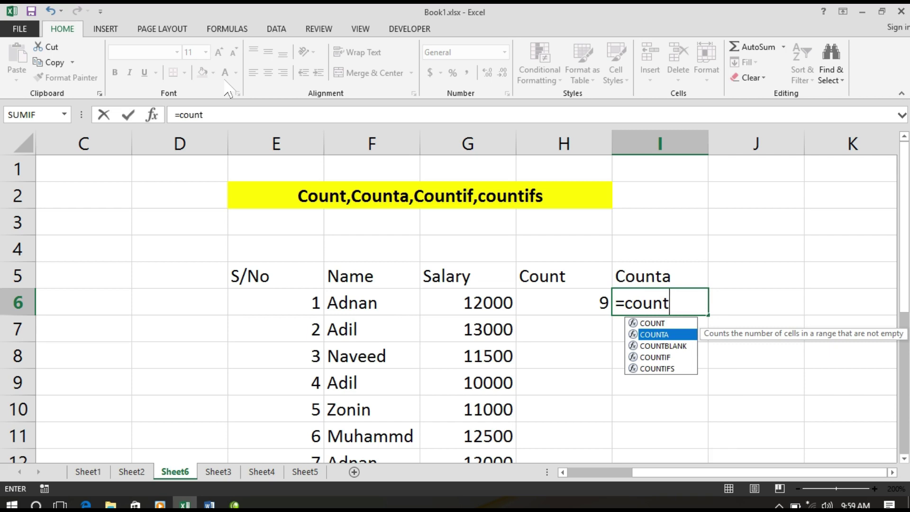
key(Tab)
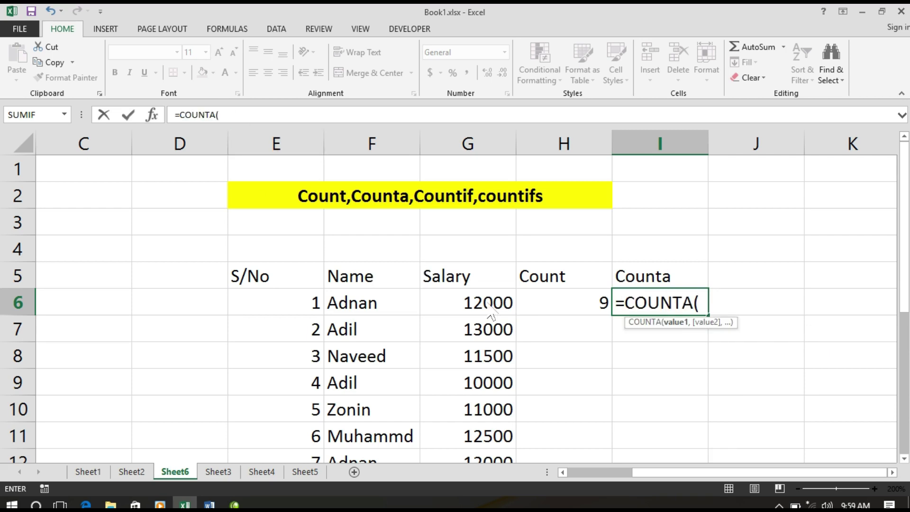
mouse_move(356, 308)
mouse_down()
mouse_move(359, 475)
mouse_move(362, 420)
mouse_up()
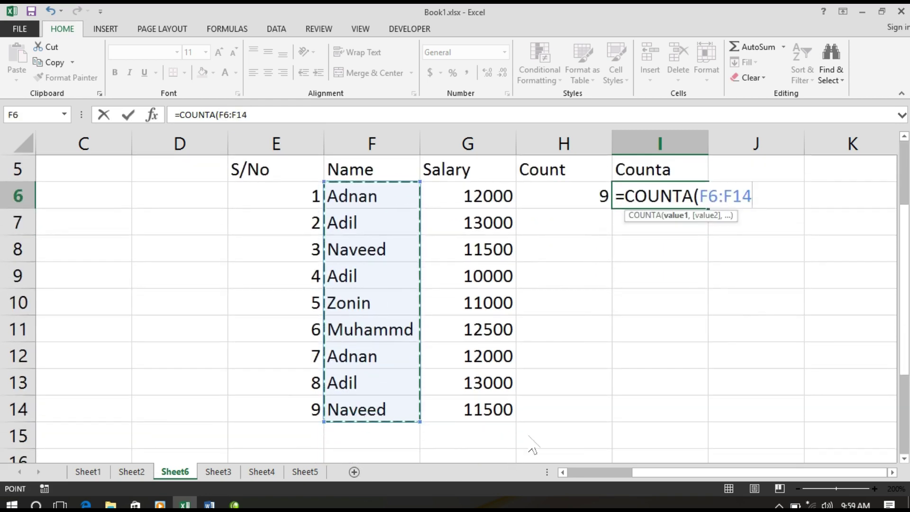
text(()
key(BackSpace)
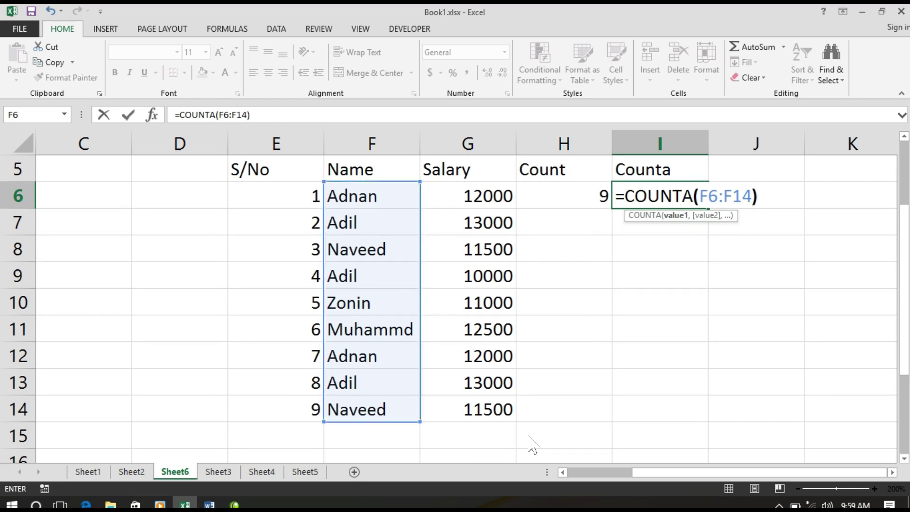
text())
key(Return)
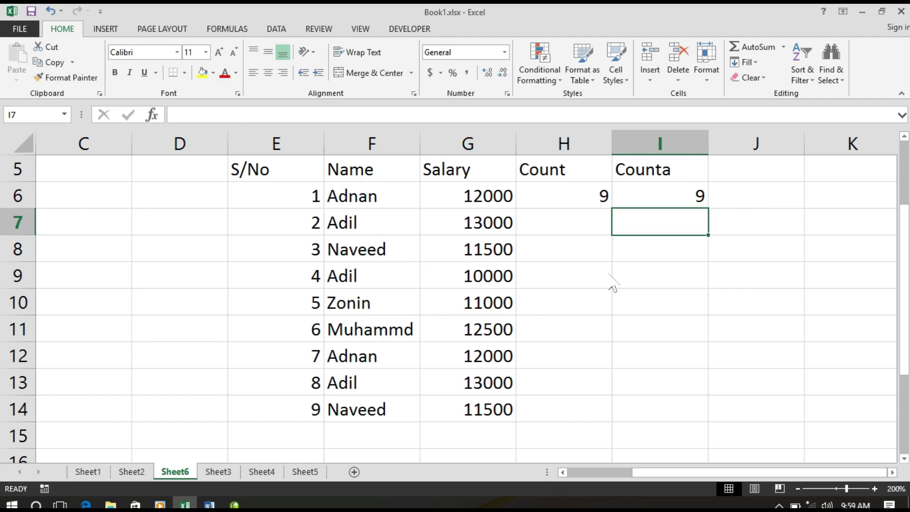
click(577, 196)
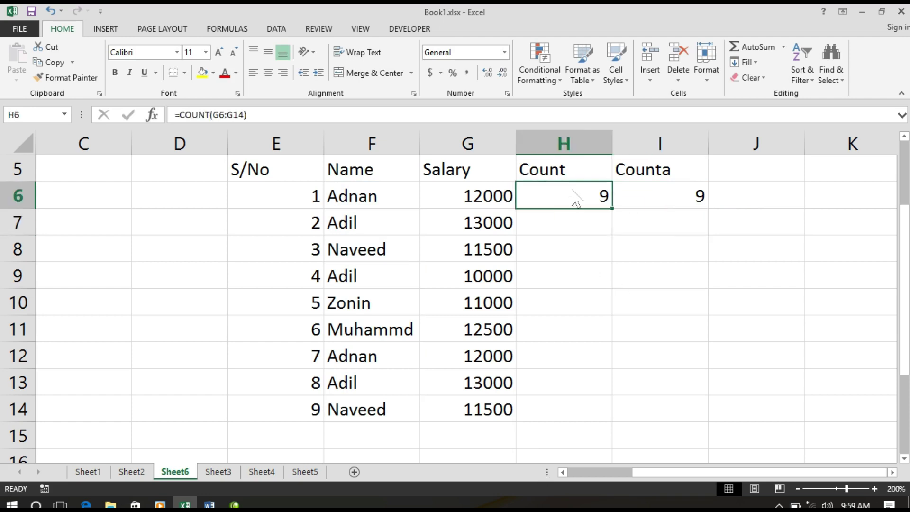
click(678, 199)
click(385, 304)
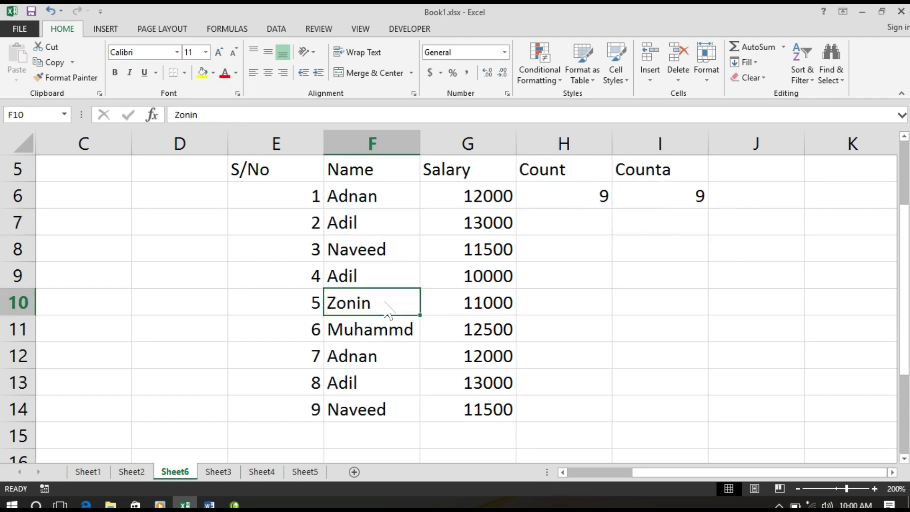
key(Delete)
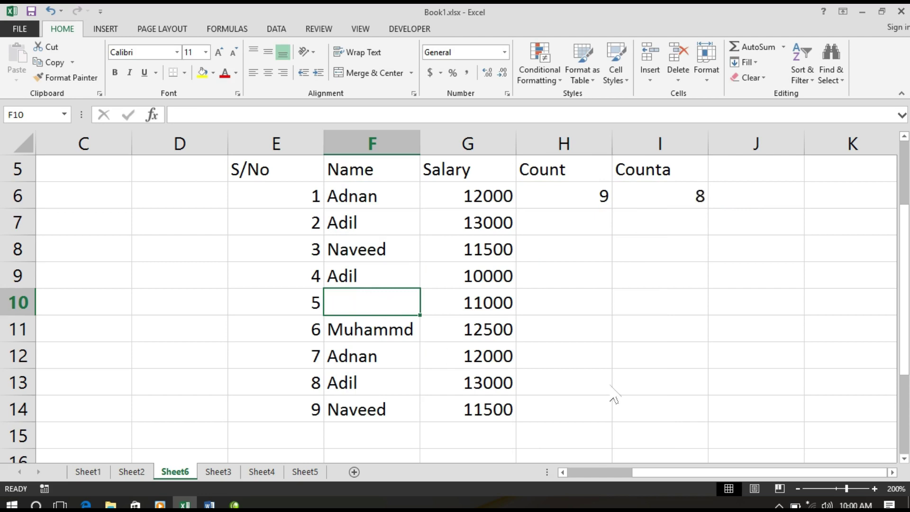
drag(496, 199, 493, 426)
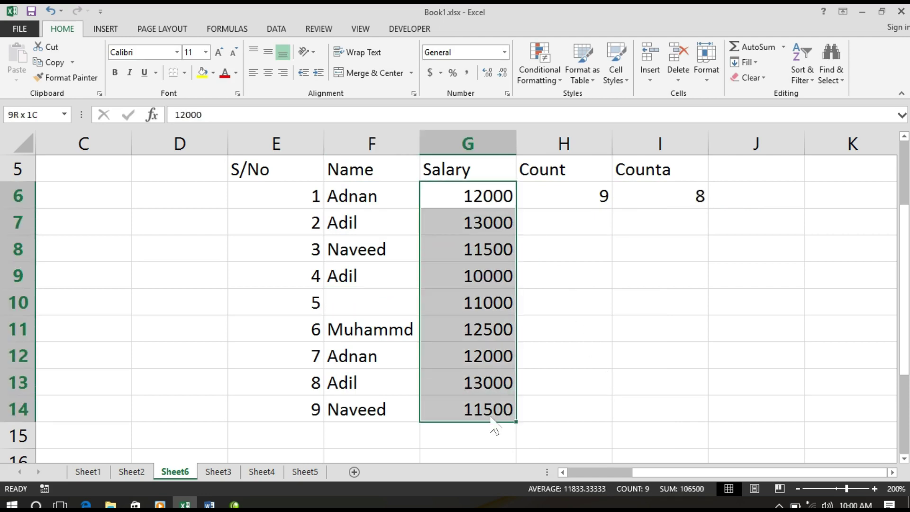
mouse_move(384, 202)
mouse_down()
mouse_move(413, 403)
mouse_move(375, 436)
mouse_up()
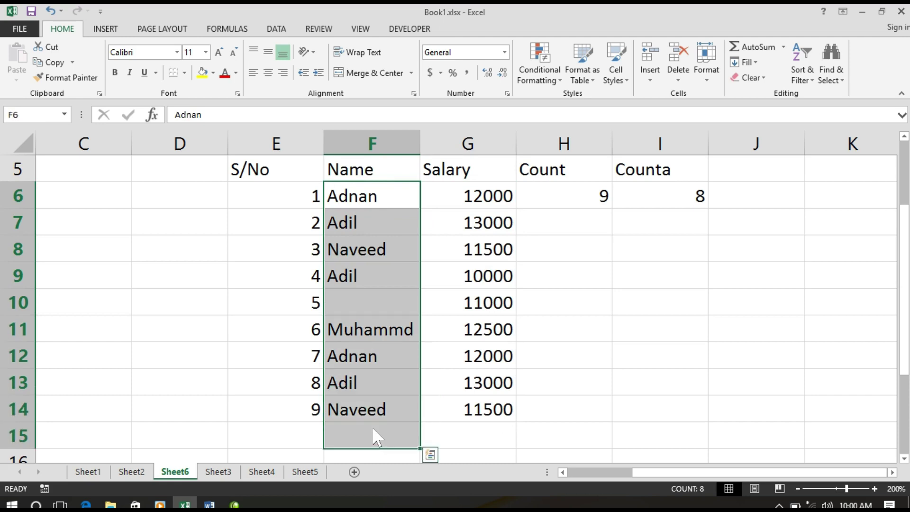
click(378, 304)
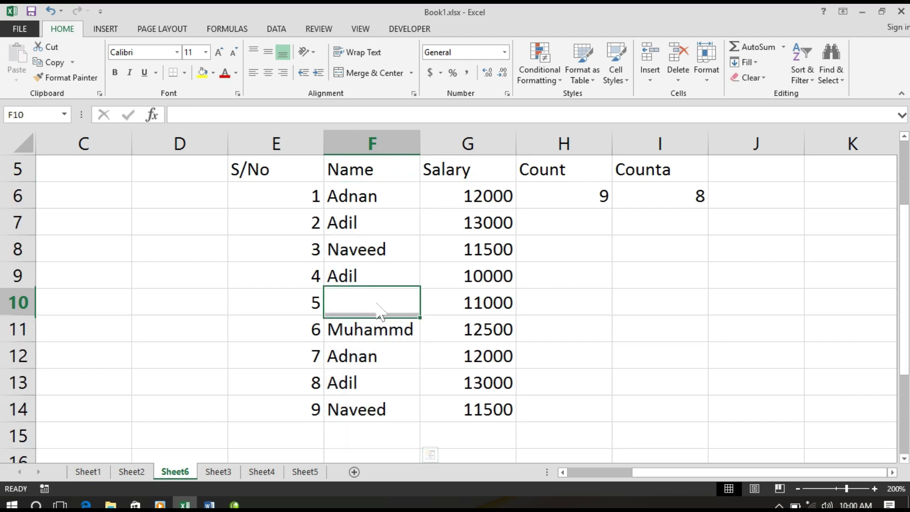
text(Zonin)
key(ctrl+Return)
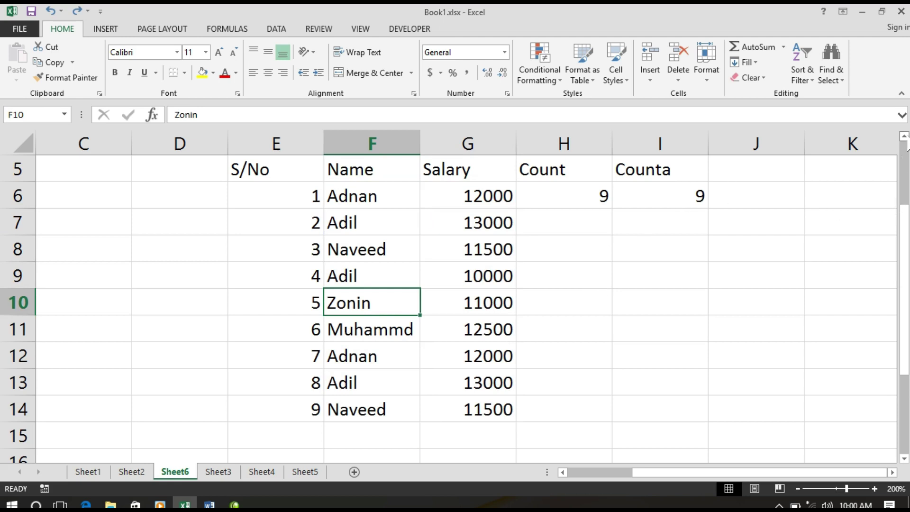
scroll(903, 161, up, 1)
click(660, 232)
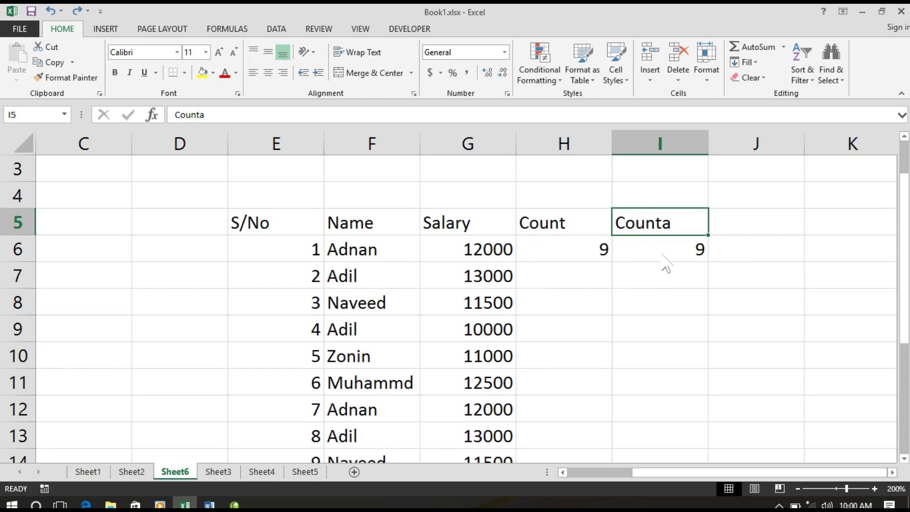
click(664, 258)
key(F2)
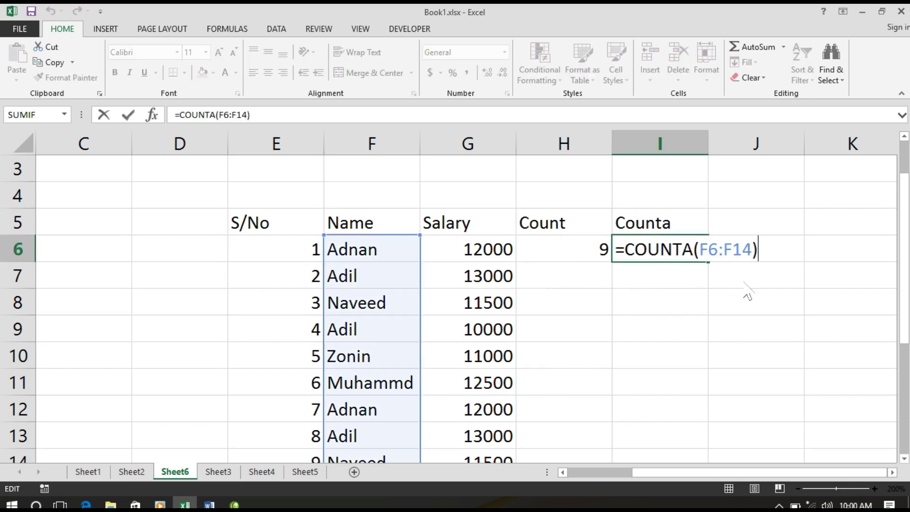
key(Return)
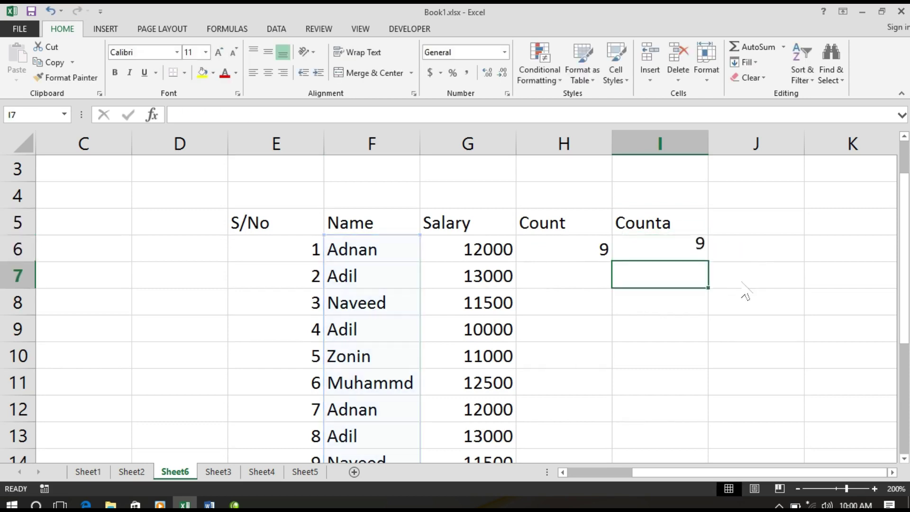
click(742, 229)
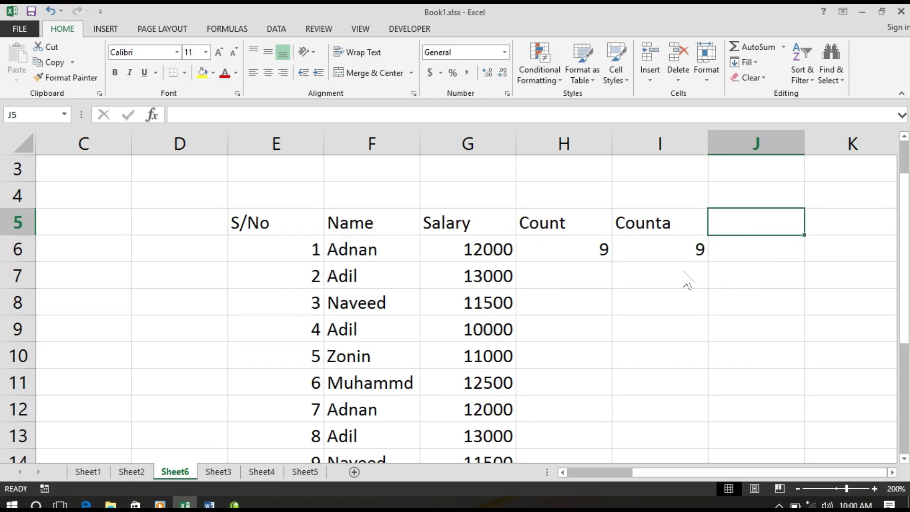
Type Countif as the J5 heading beside the Count and Counta columns.
scroll(402, 251, up, 1)
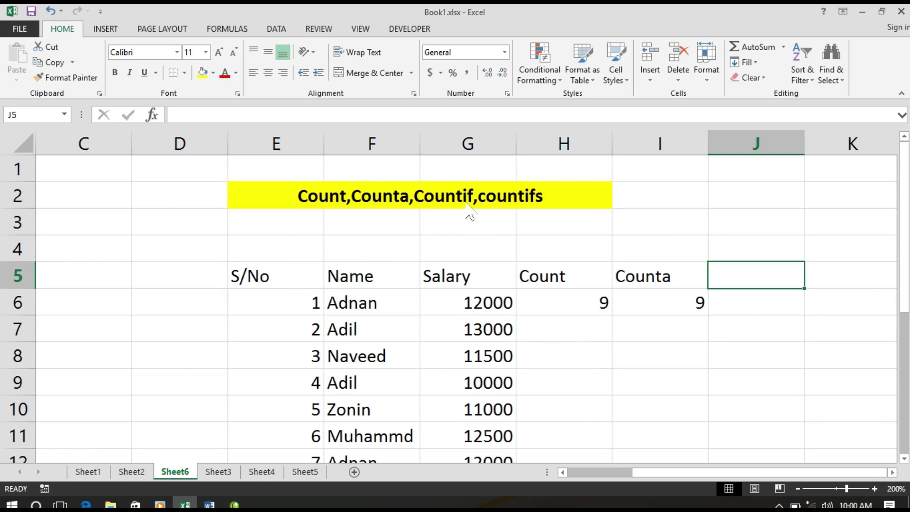
click(768, 314)
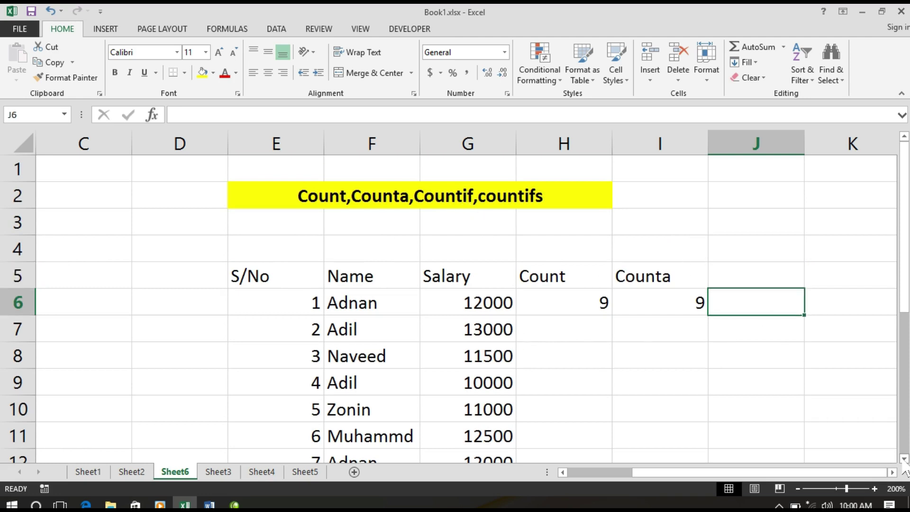
scroll(407, 234, down, 1)
scroll(406, 234, down, 1)
click(491, 258)
drag(490, 260, 495, 458)
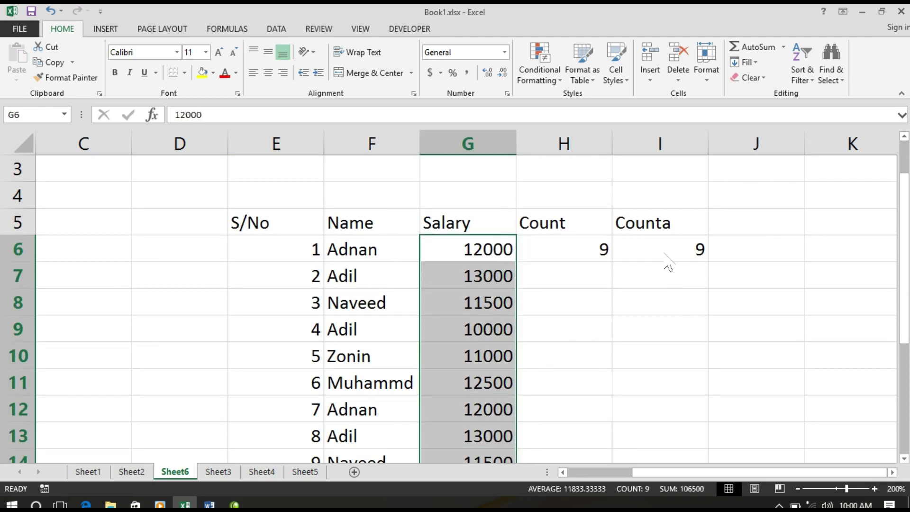
click(758, 226)
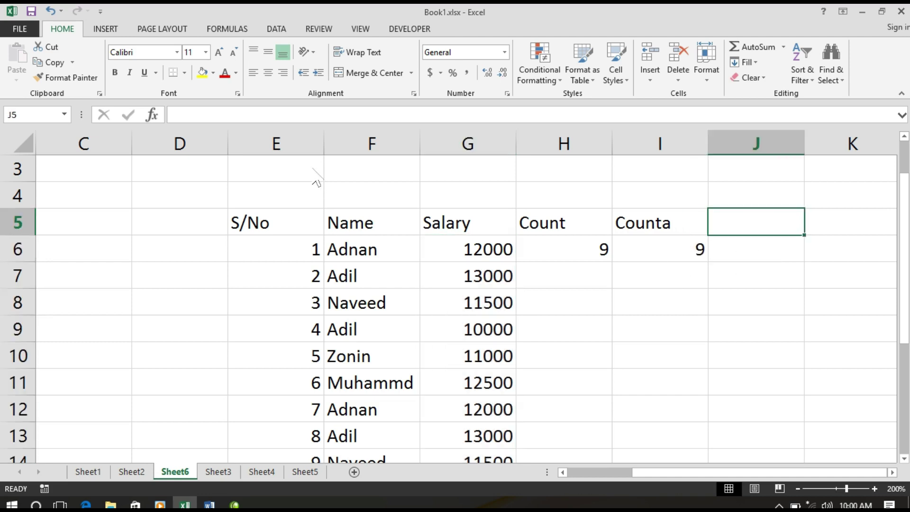
text(Count)
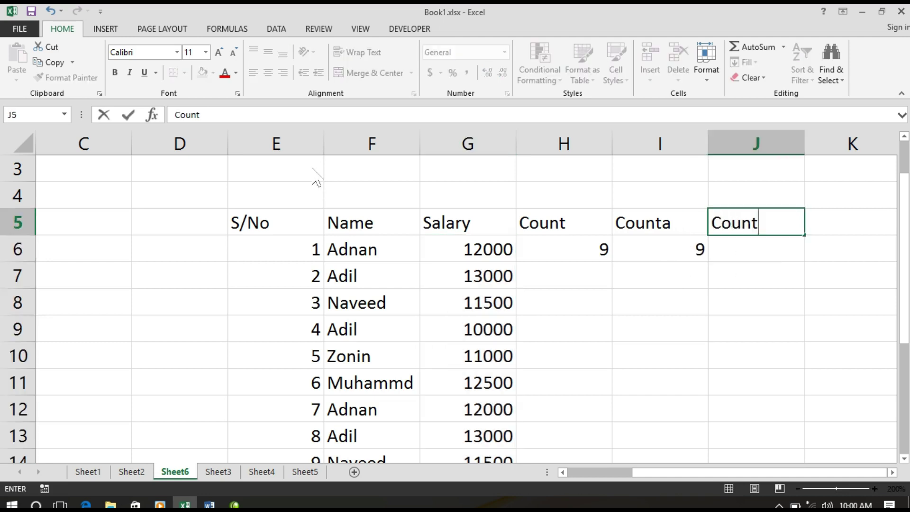
text(if)
key(Return)
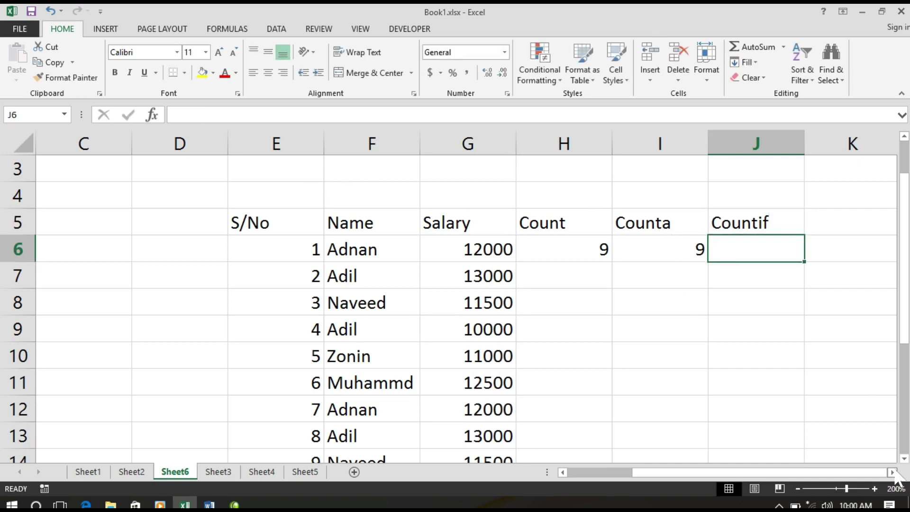
click(892, 472)
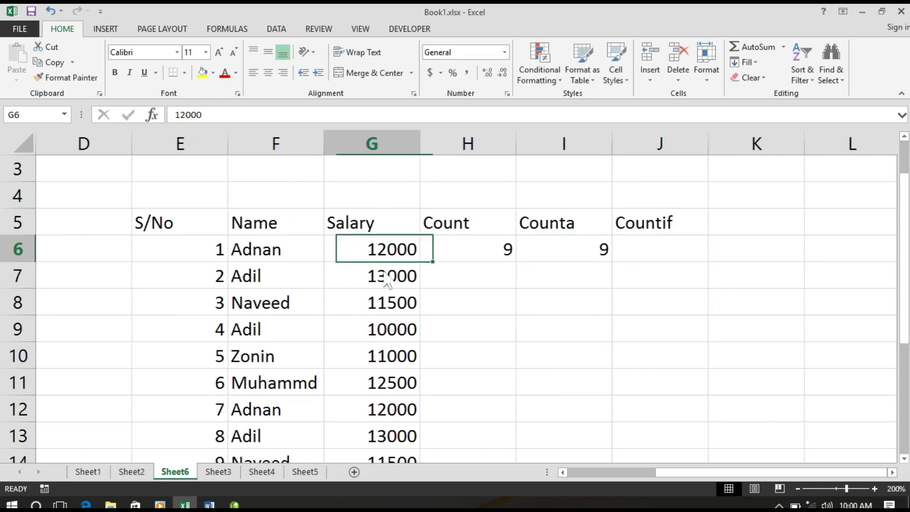
drag(396, 254, 369, 436)
key(Right)
key(Right)
key(Right)
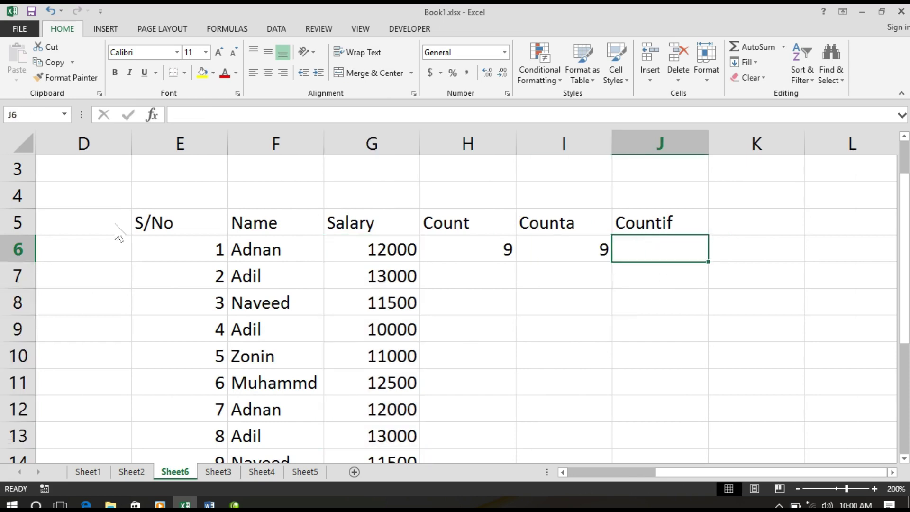
Enter =COUNTIF(G6:G14,">12000") in J6, counting 3 salaries above 12000.
text(=coun)
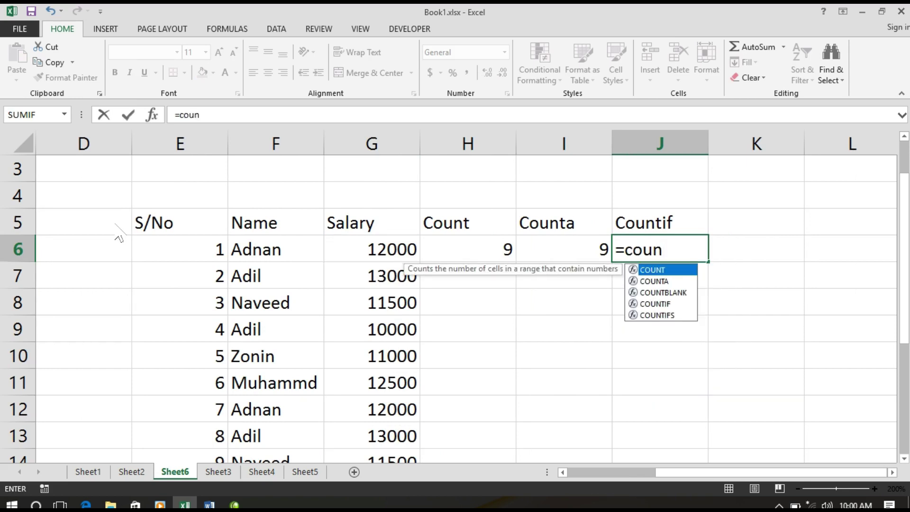
key(Down)
key(Down)
key(Down)
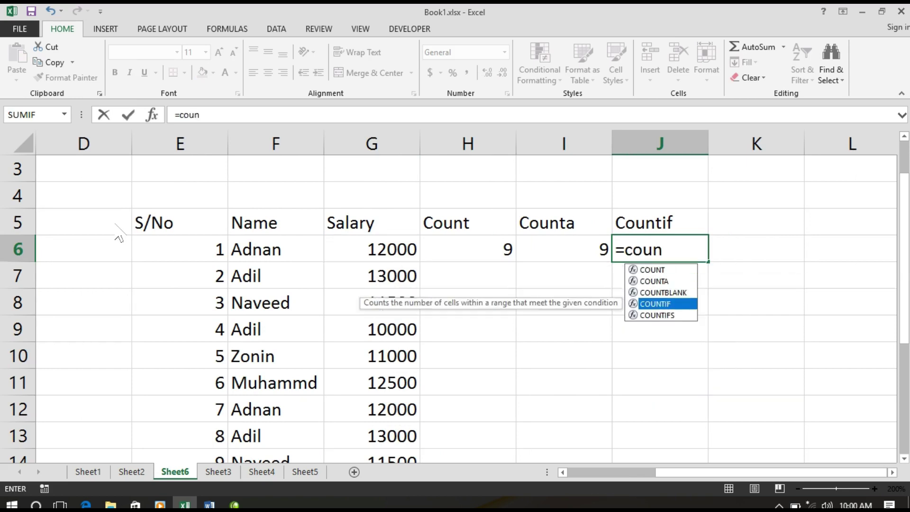
key(Tab)
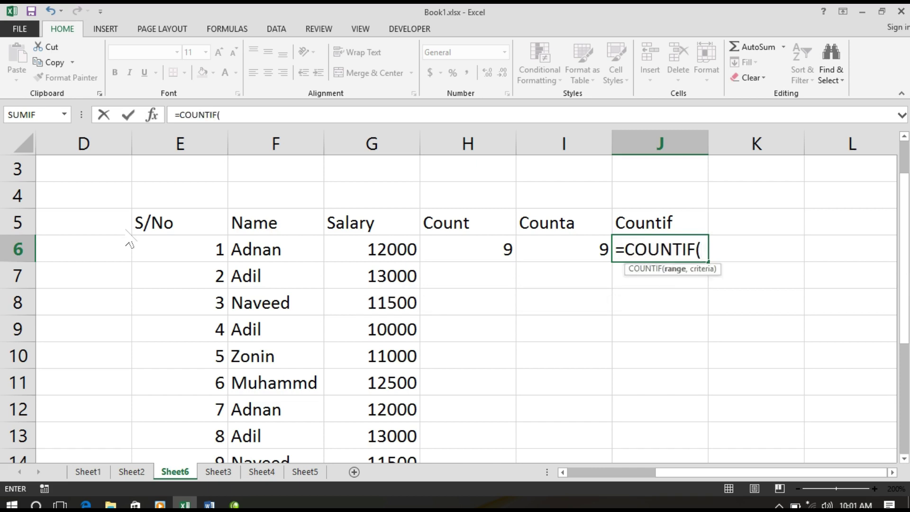
drag(378, 257, 355, 476)
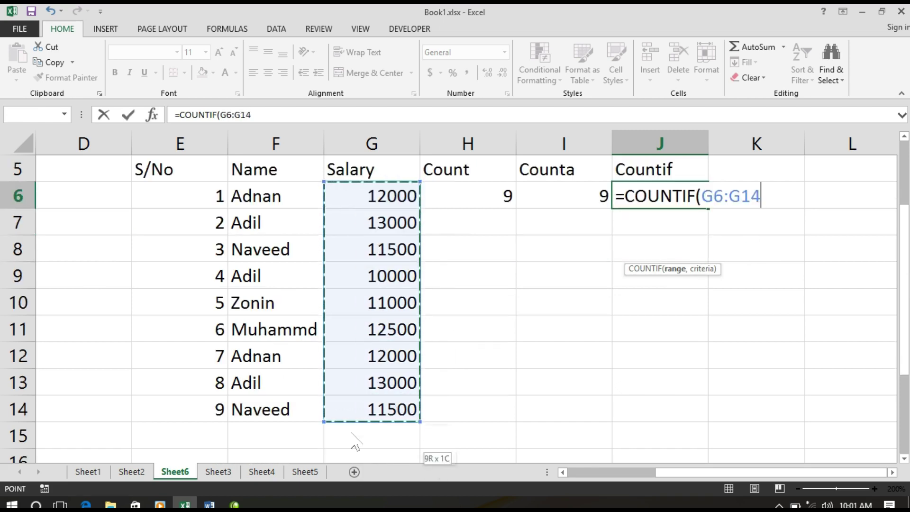
drag(356, 475, 353, 417)
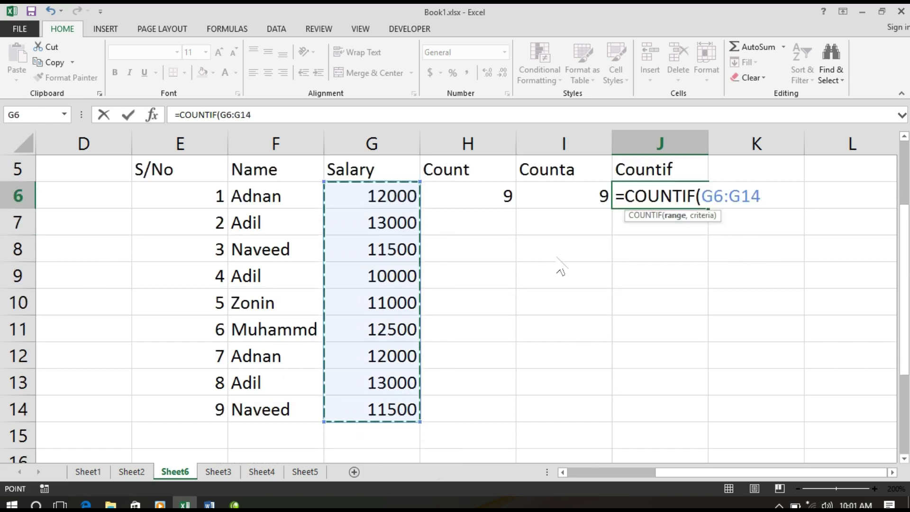
scroll(560, 266, up, 1)
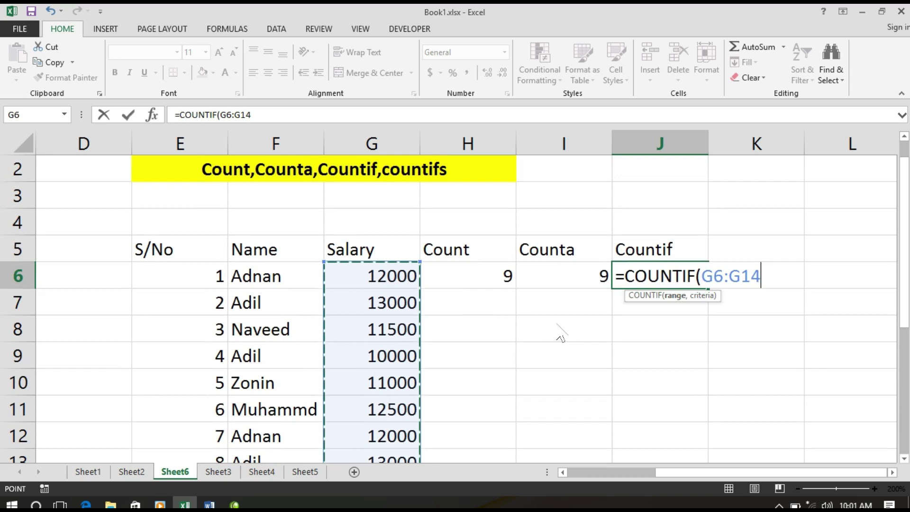
text(,")
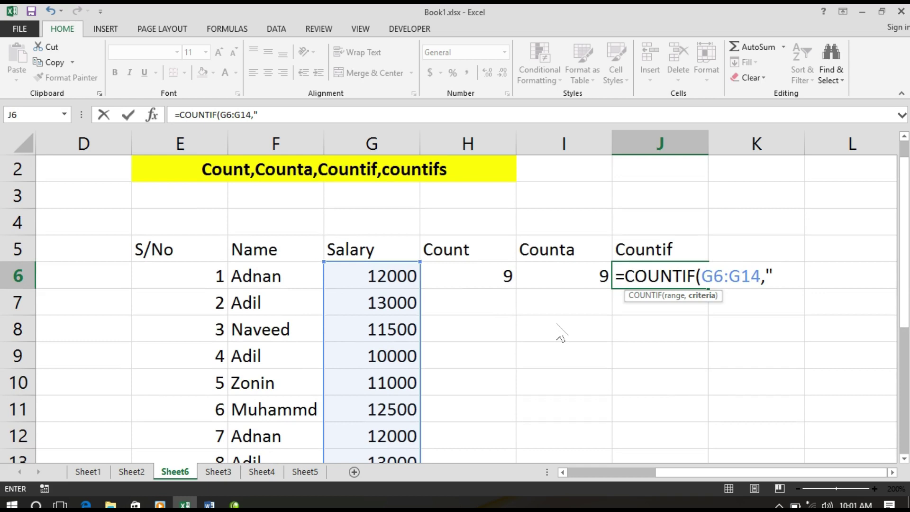
text(>)
key(BackSpace)
text(<)
key(BackSpace)
text(>)
text(12000)
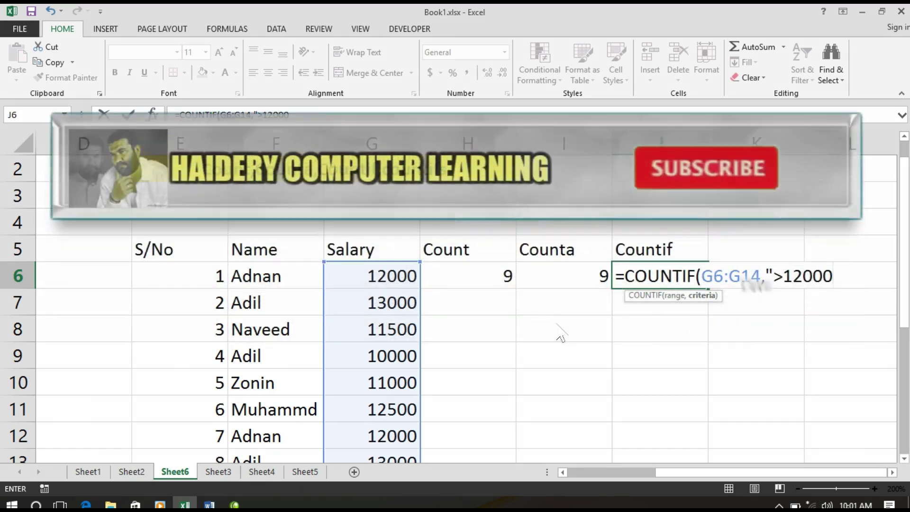
text(")
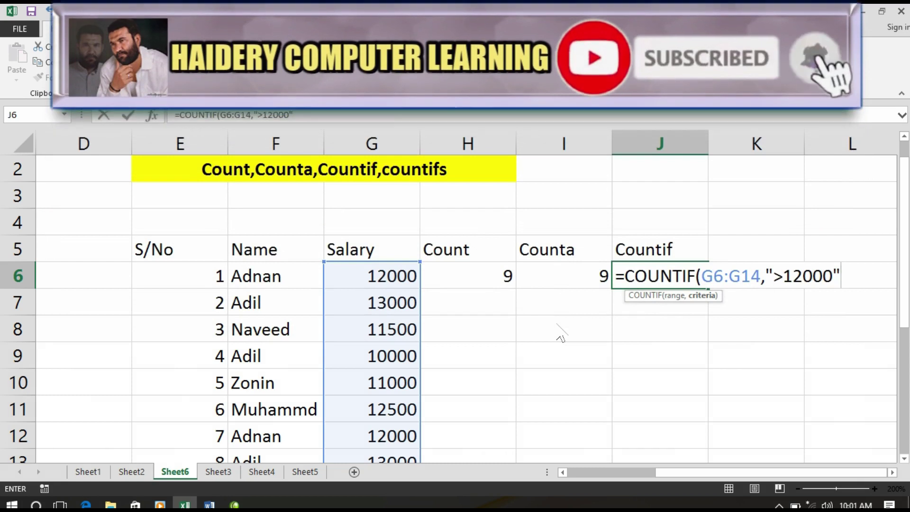
text())
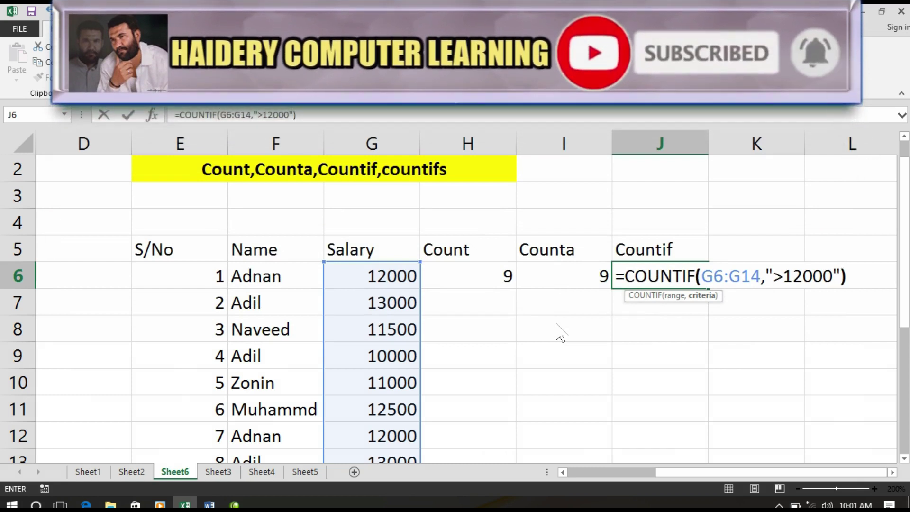
key(Return)
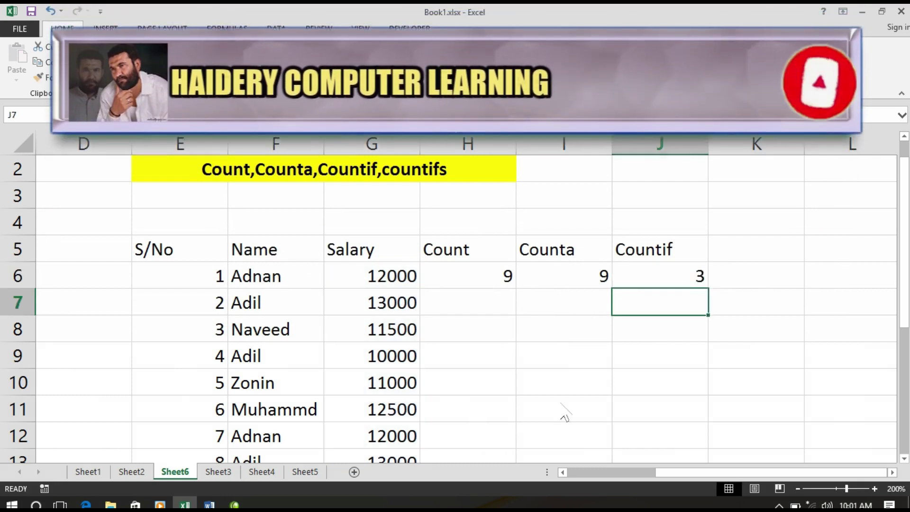
Change the salary in G10 from 11000 to 12500.
click(640, 282)
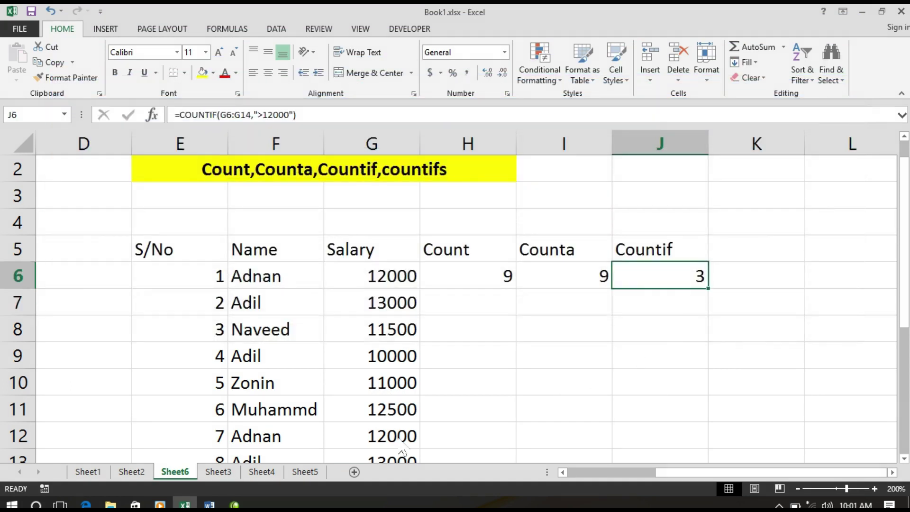
click(392, 389)
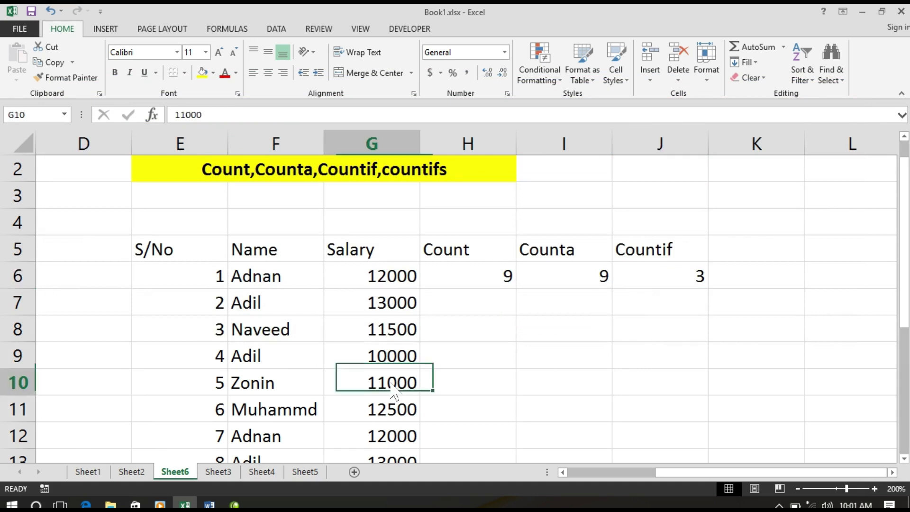
text(12500)
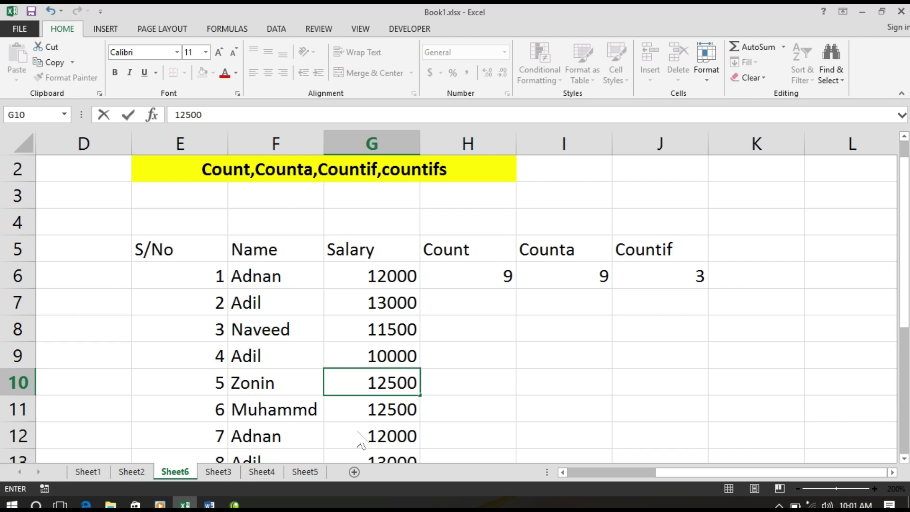
key(Return)
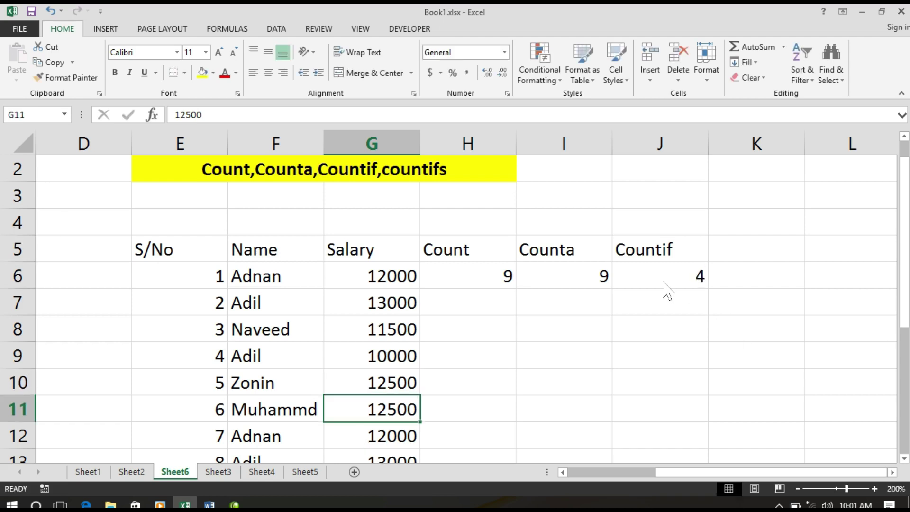
Edit J6's COUNTIF criteria to ">=12000" so it counts 6 salaries.
click(668, 295)
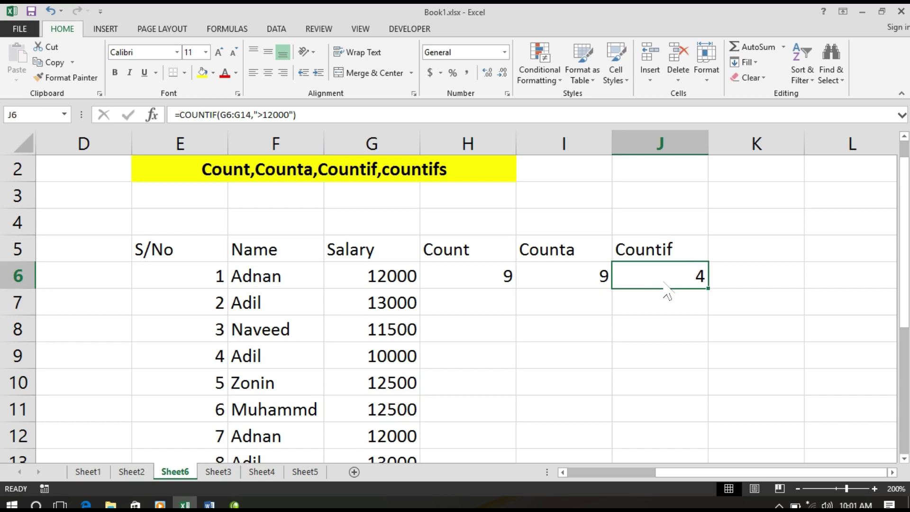
double_click(668, 295)
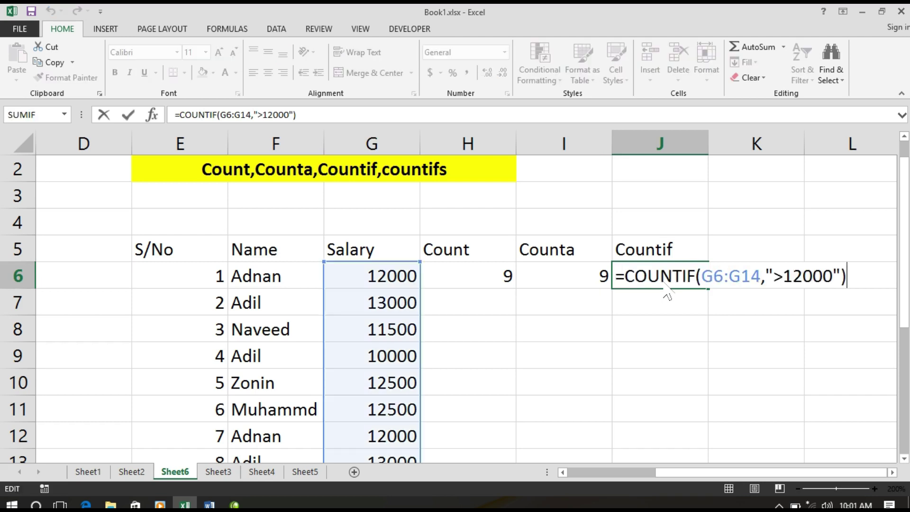
click(784, 283)
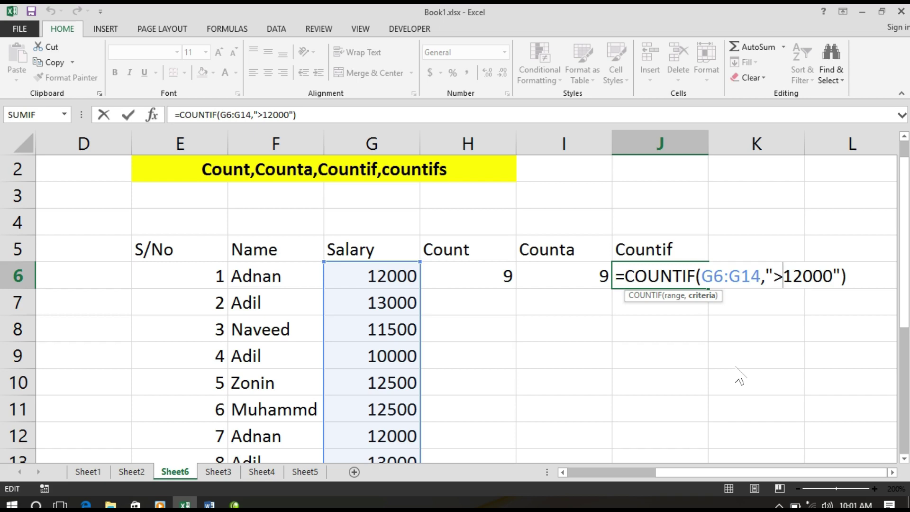
text(-)
key(BackSpace)
text(=)
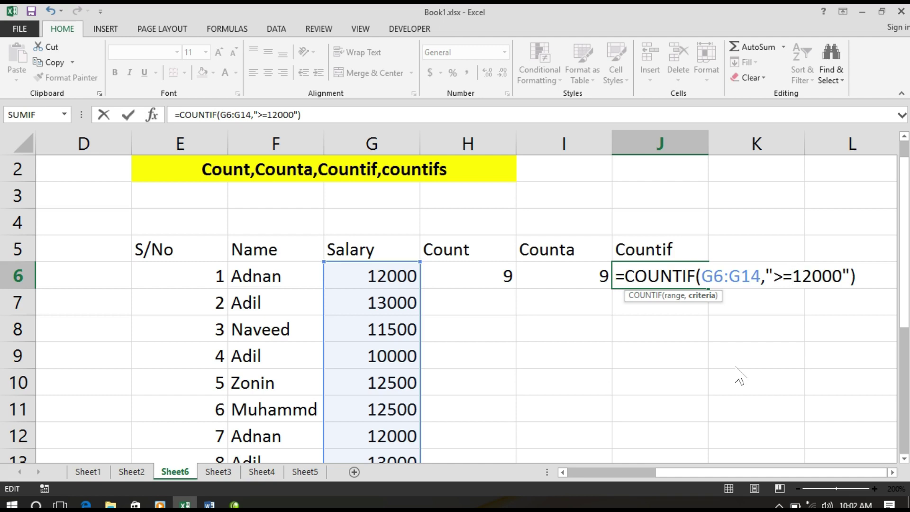
key(Return)
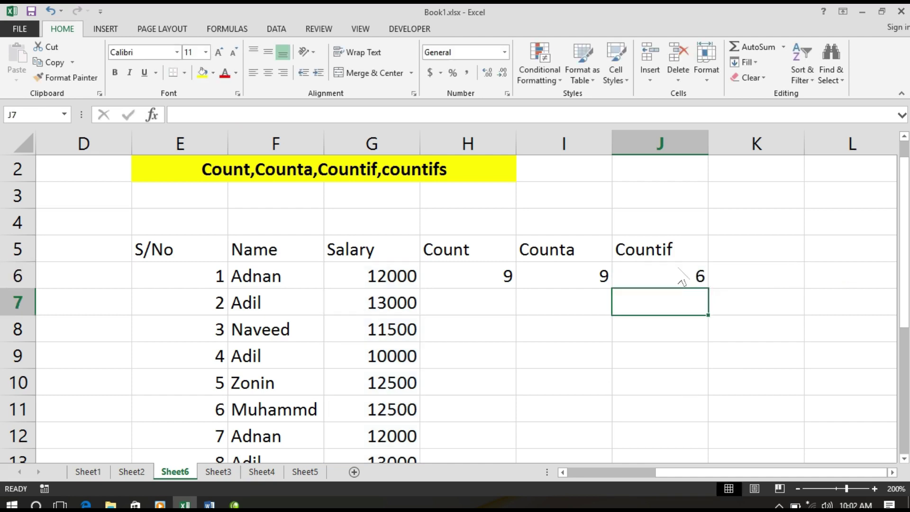
Change the salary in G11 to 11000, lowering the Countif result to 5.
click(680, 283)
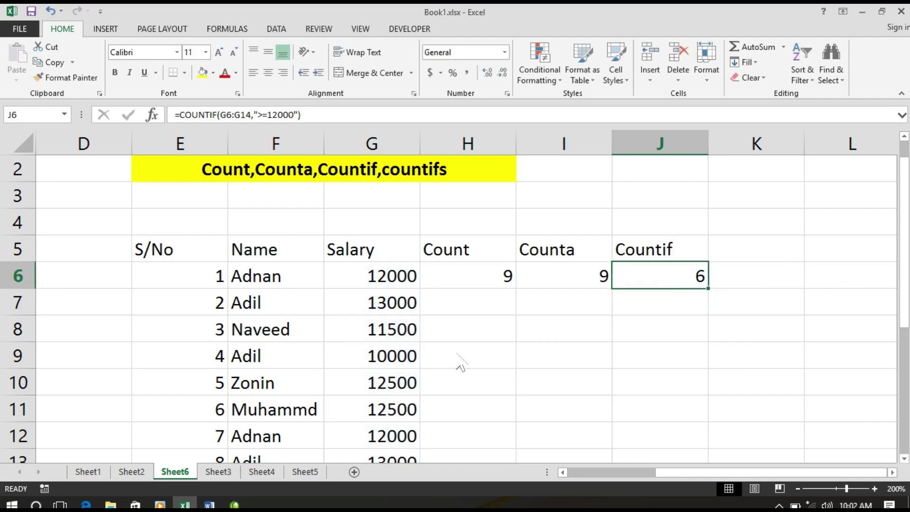
click(384, 410)
text(11)
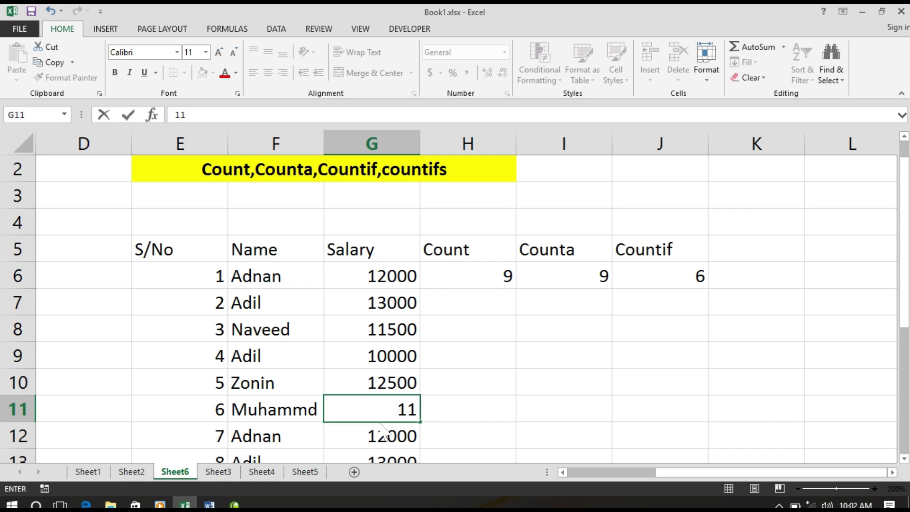
text(000)
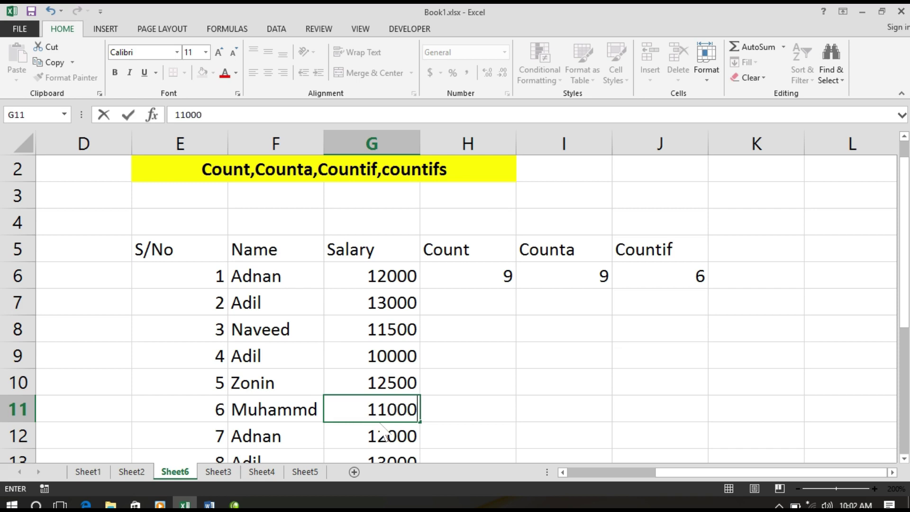
key(Return)
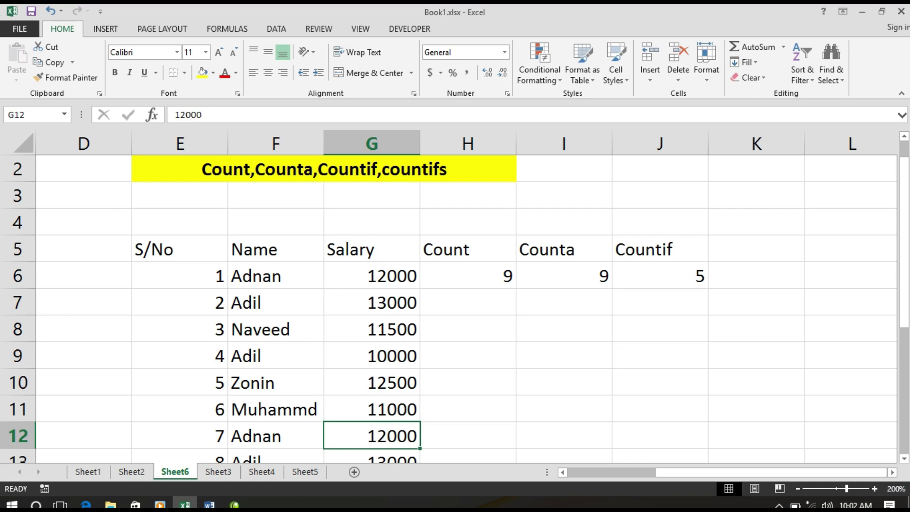
click(893, 472)
click(675, 259)
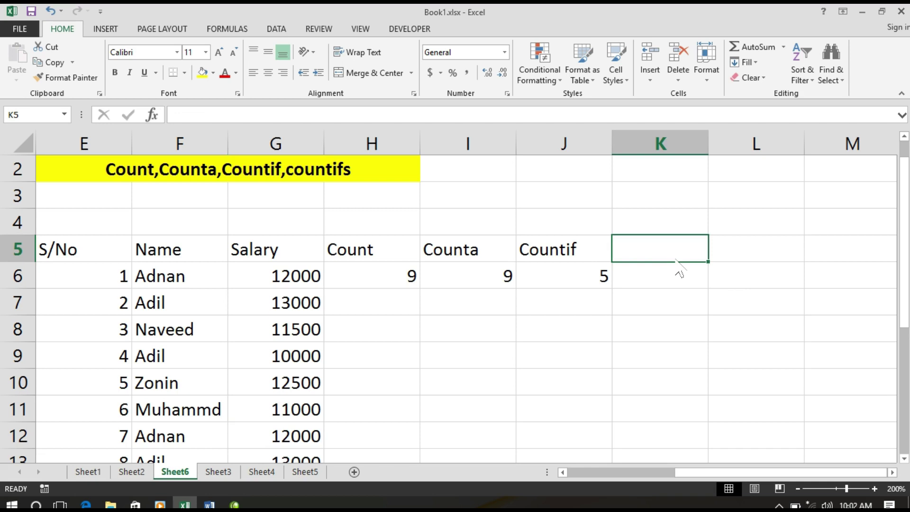
text(Countifs)
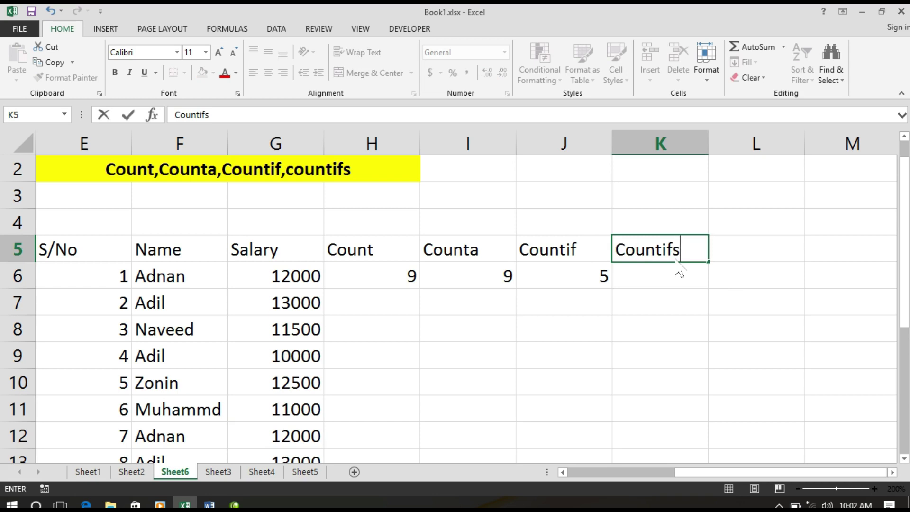
drag(194, 280, 178, 332)
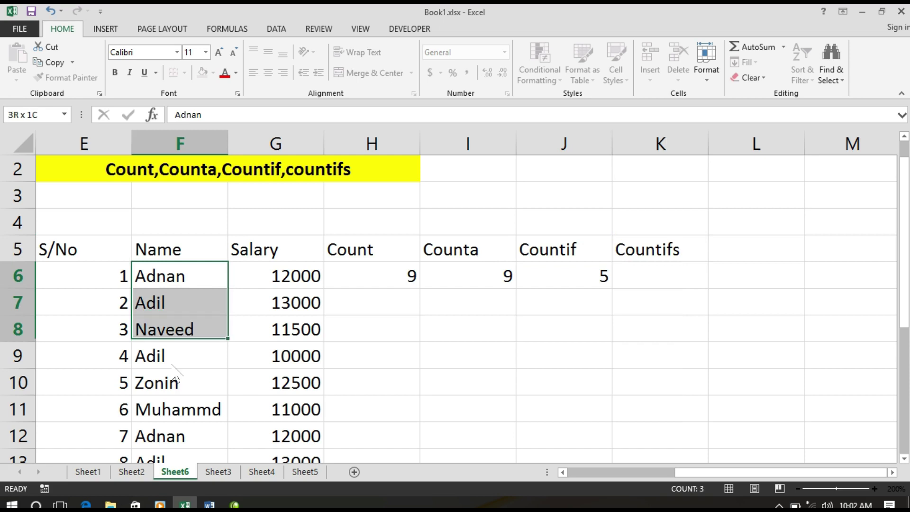
drag(177, 380, 178, 457)
click(682, 285)
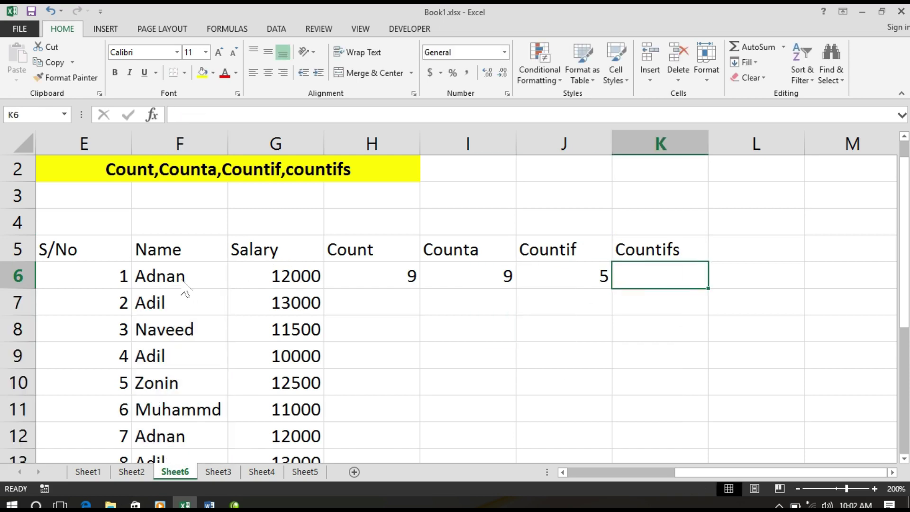
drag(189, 290, 190, 439)
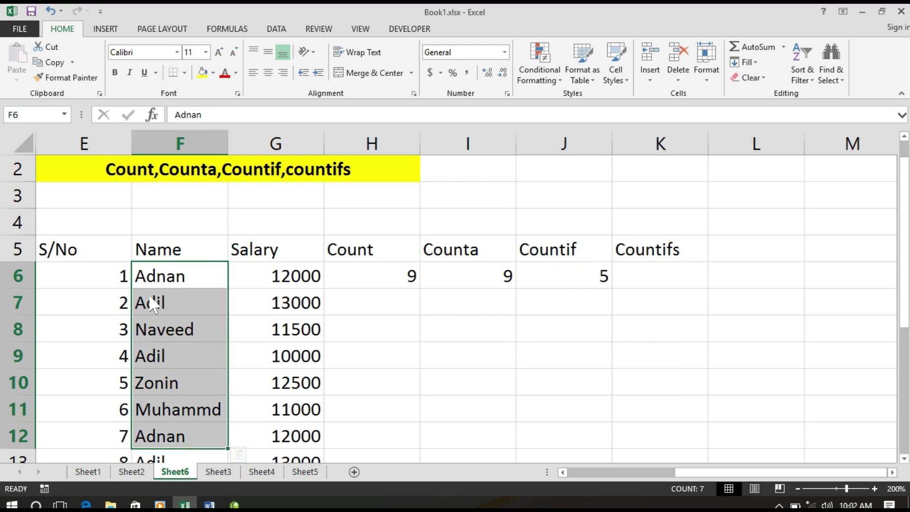
click(152, 306)
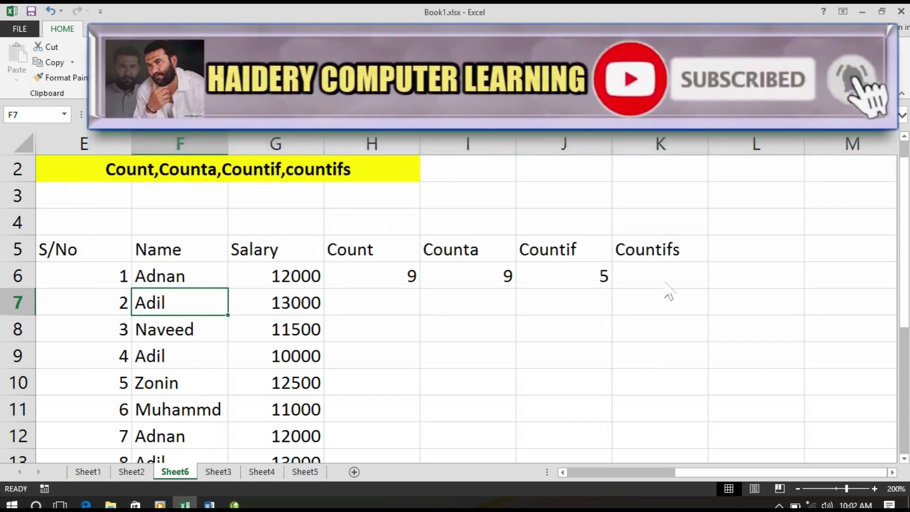
Enter a COUNTIFS formula in K6 counting one name's occurrences in F6:F15, giving 3.
click(644, 284)
text(=)
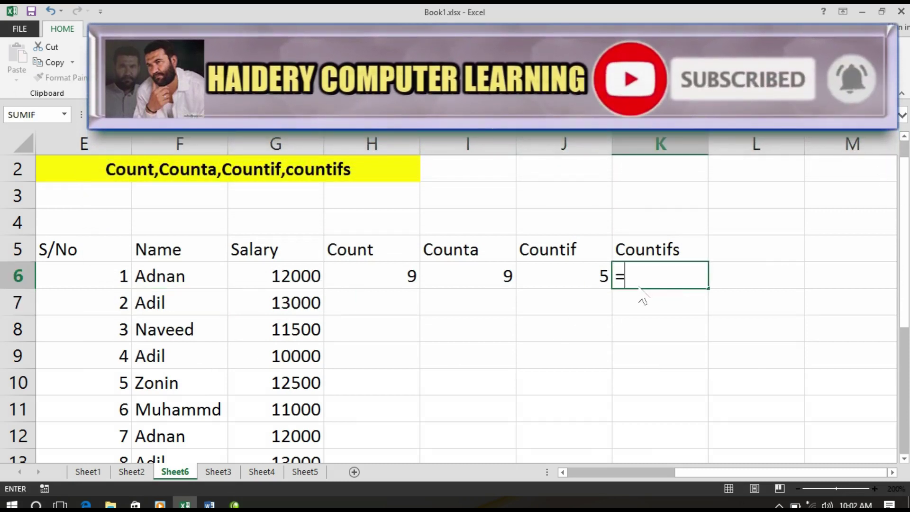
text(c)
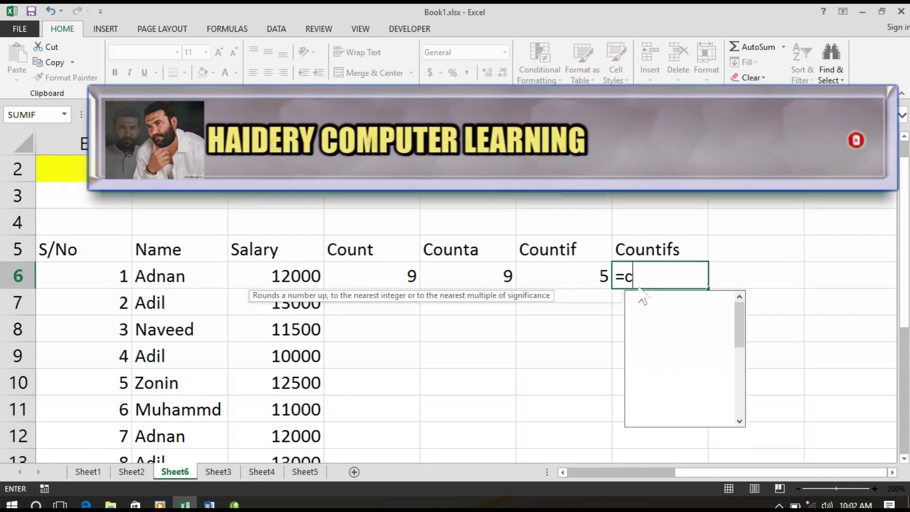
text(ount)
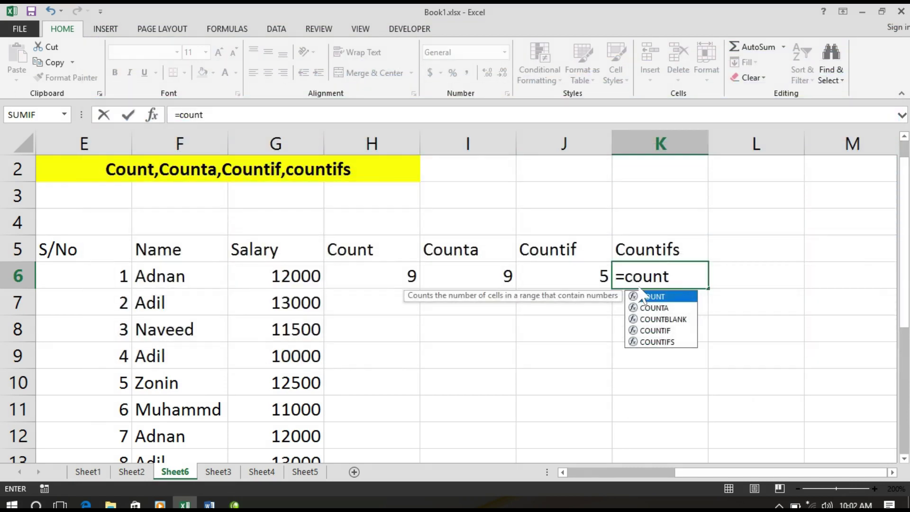
text(ifs)
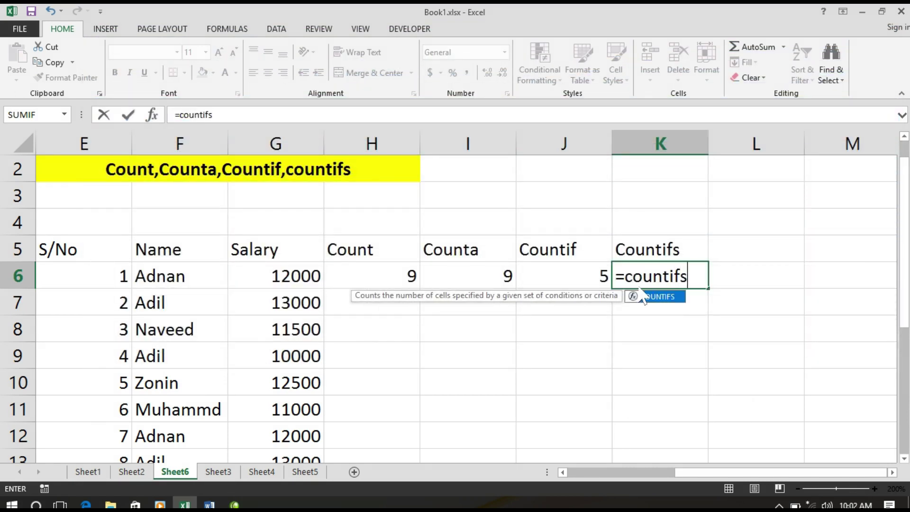
double_click(643, 296)
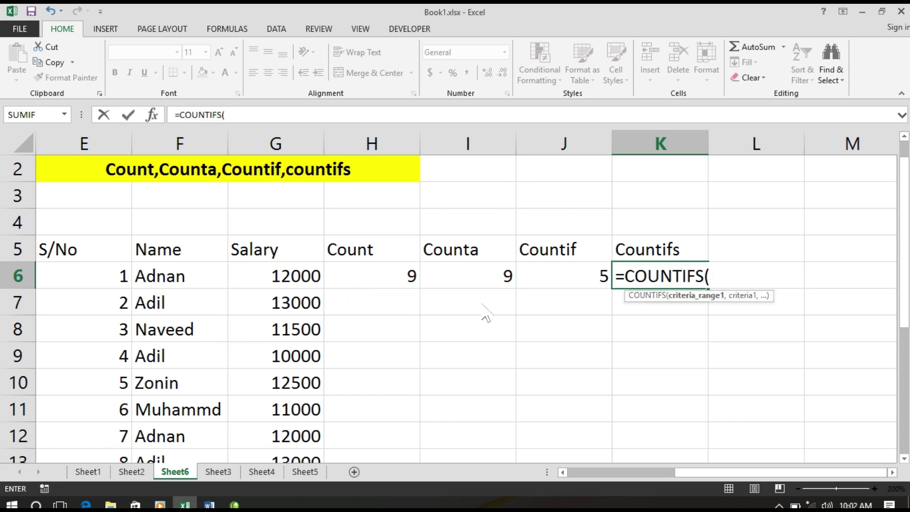
drag(190, 290, 184, 463)
scroll(743, 312, up, 1)
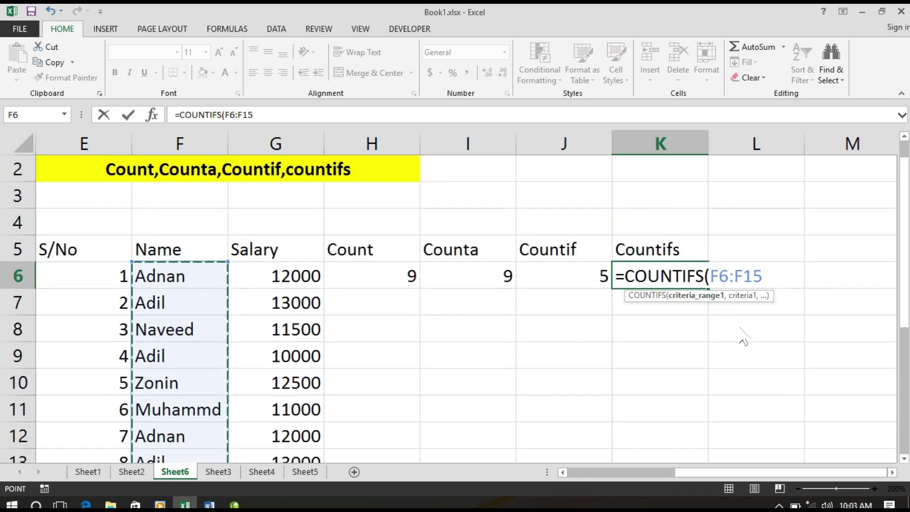
text(,)
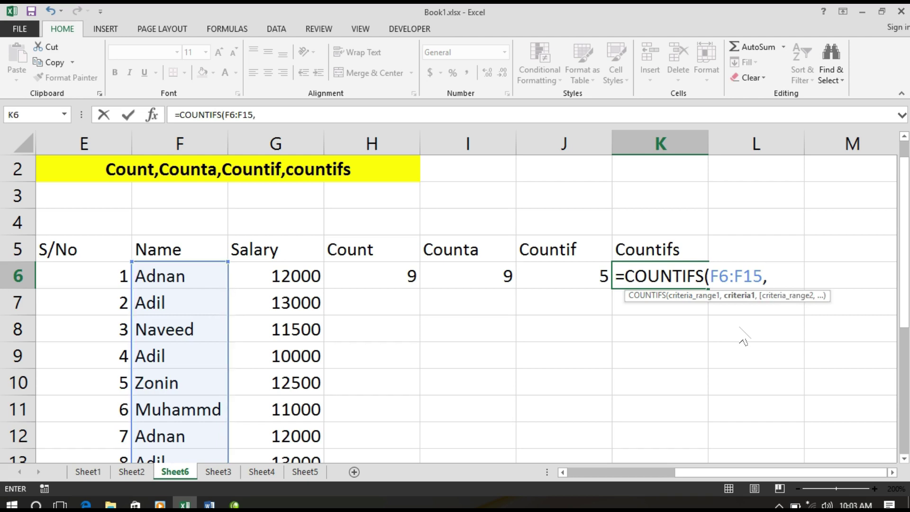
text("Adil)
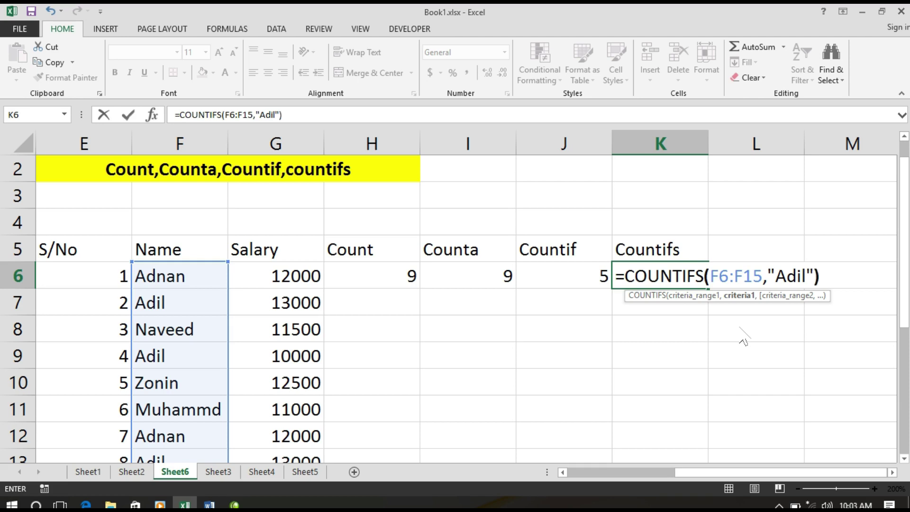
key(Return)
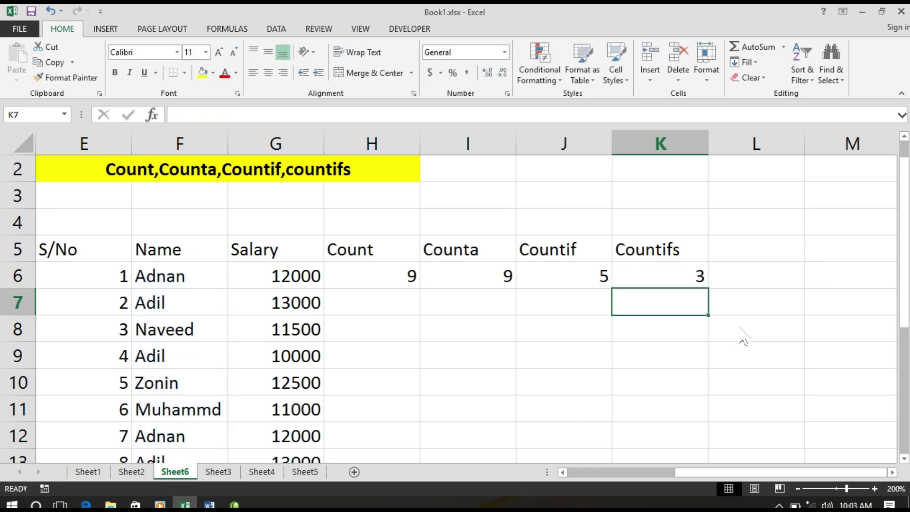
Replace the name in F9 with a different name, dropping the Countifs result to 2.
click(177, 366)
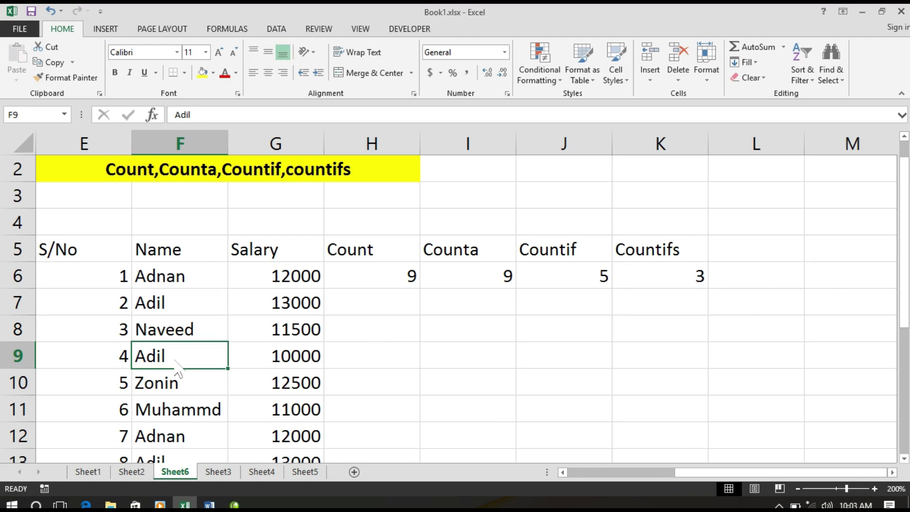
text(saher)
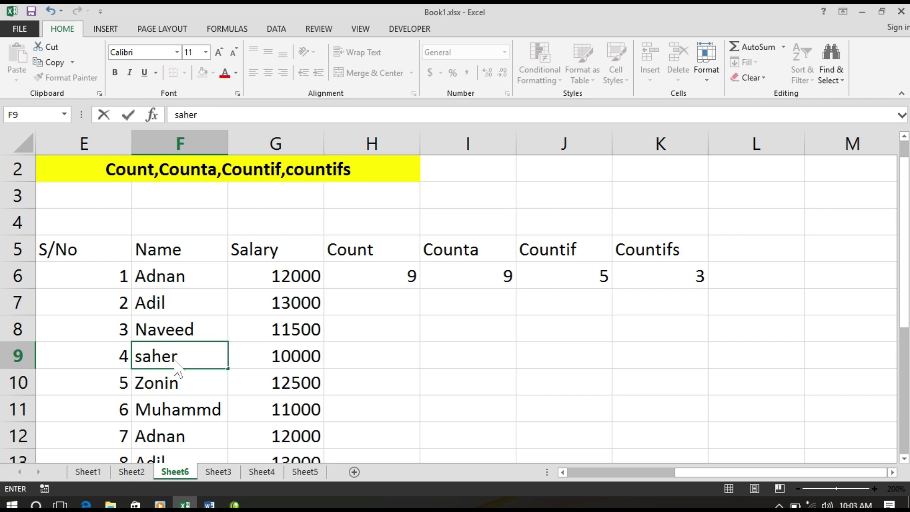
key(Return)
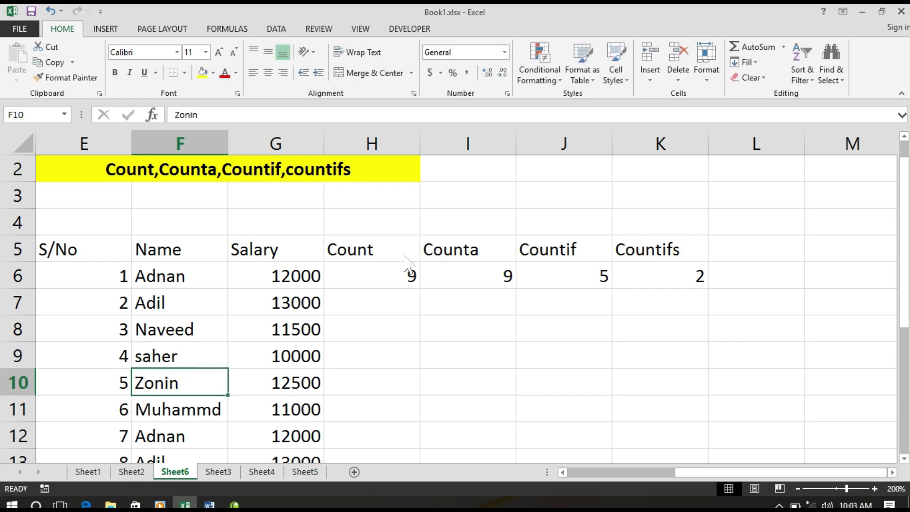
Review the yellow title and the Count, Counta, Countif and Countifs headings.
click(137, 180)
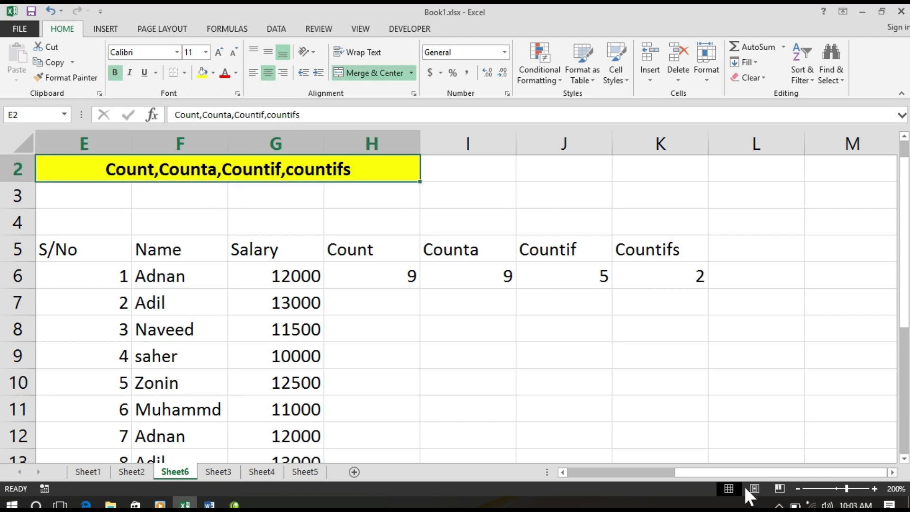
click(371, 258)
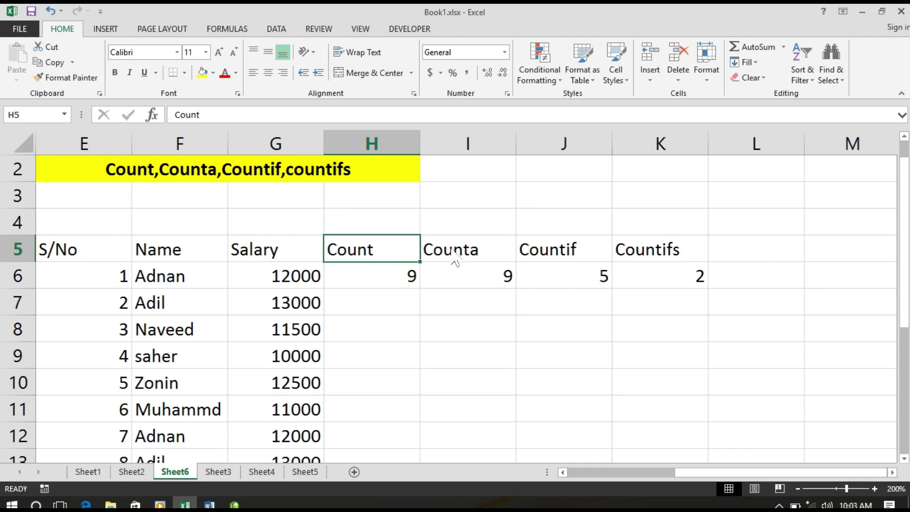
click(456, 259)
click(560, 260)
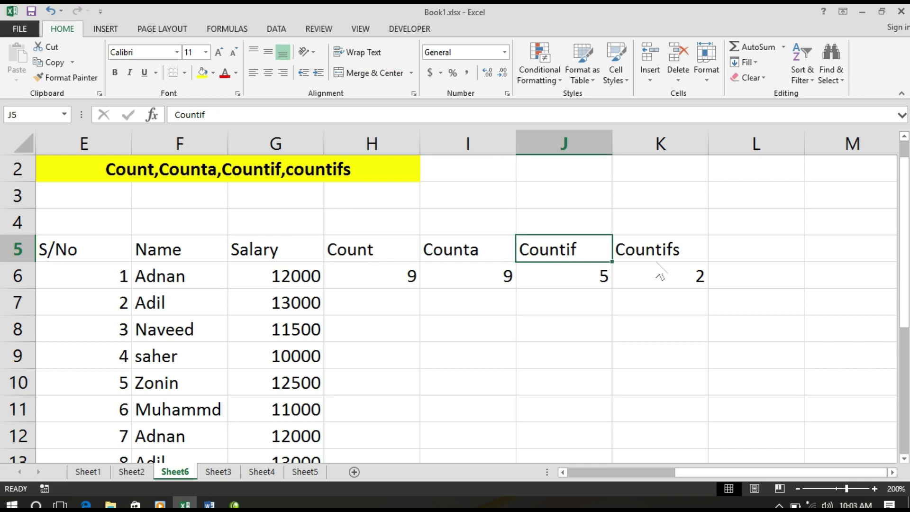
click(661, 258)
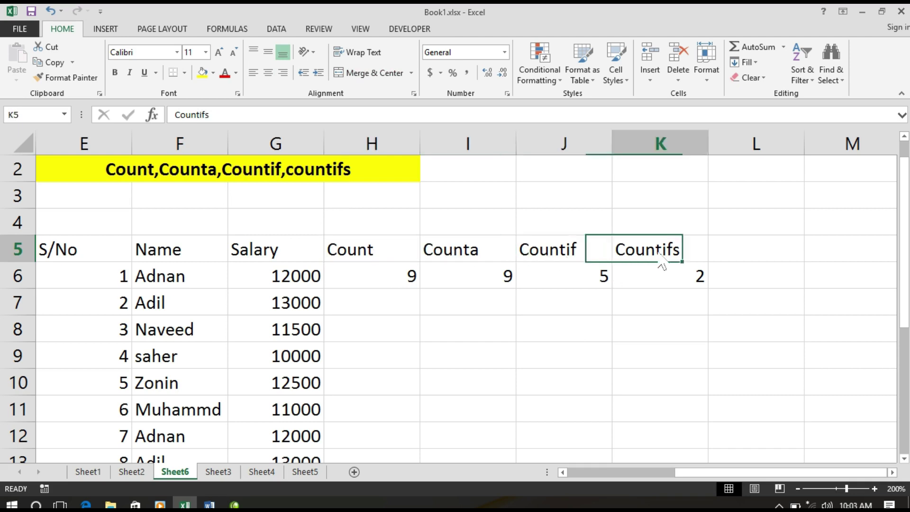
Open 'Daily attendence sheet formula by Amir.xlsx' from the By Amir desktop folder.
click(862, 12)
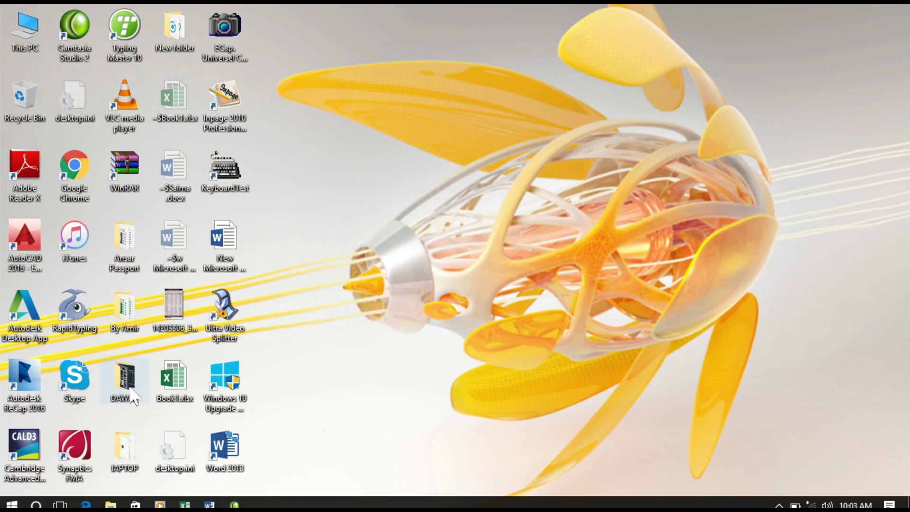
double_click(125, 310)
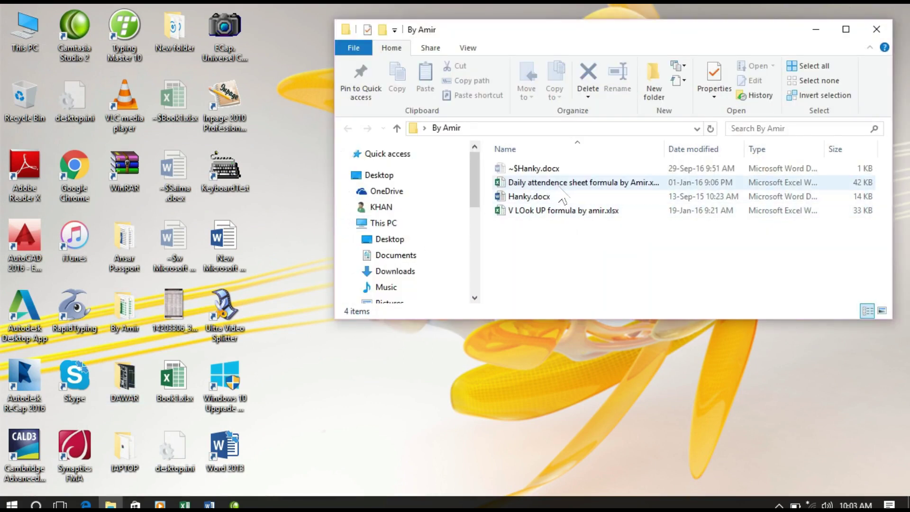
double_click(564, 185)
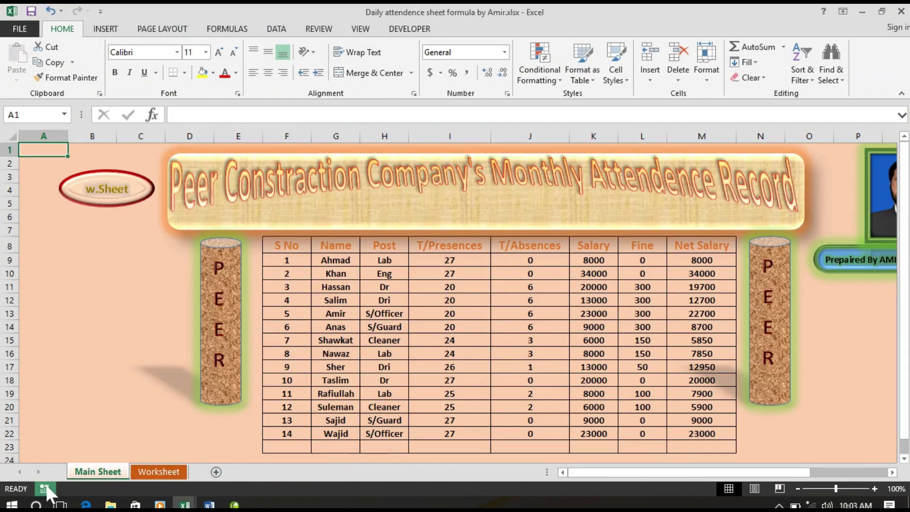
click(145, 472)
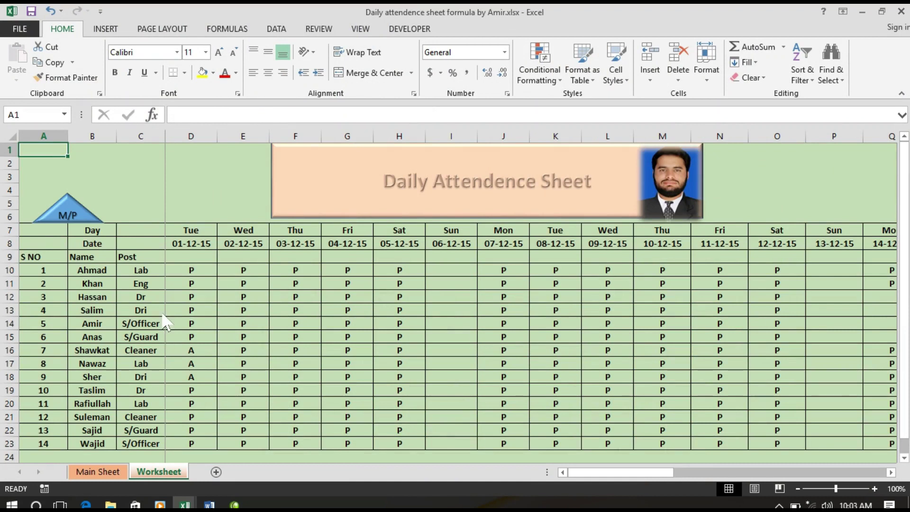
scroll(332, 327, down, 1)
scroll(288, 360, up, 1)
click(892, 473)
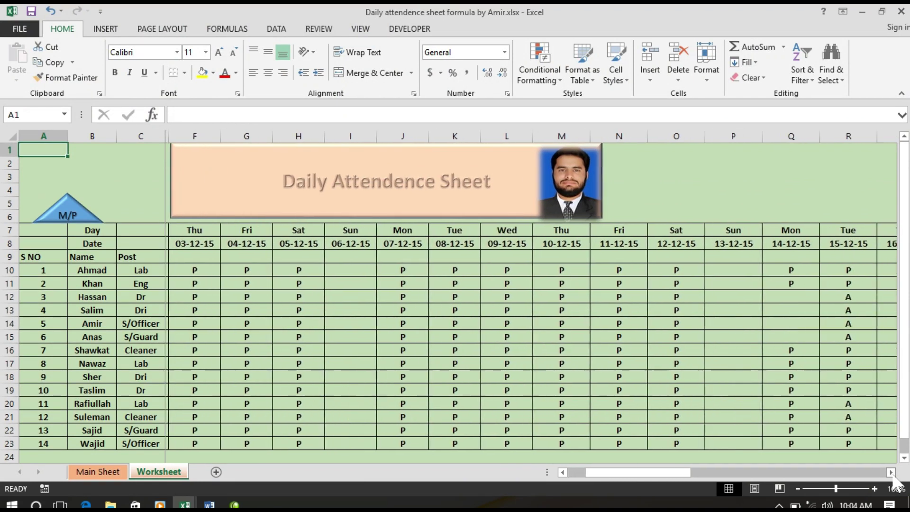
drag(894, 477, 893, 476)
click(548, 274)
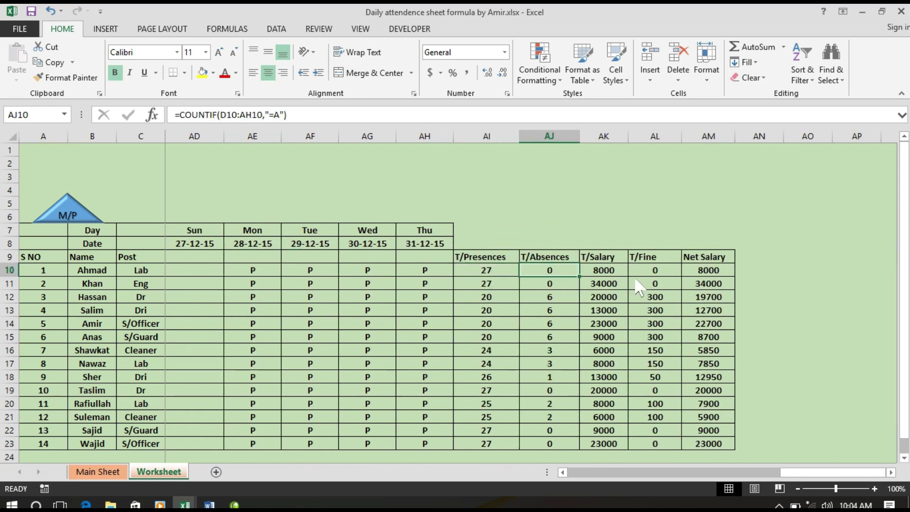
click(623, 274)
click(656, 277)
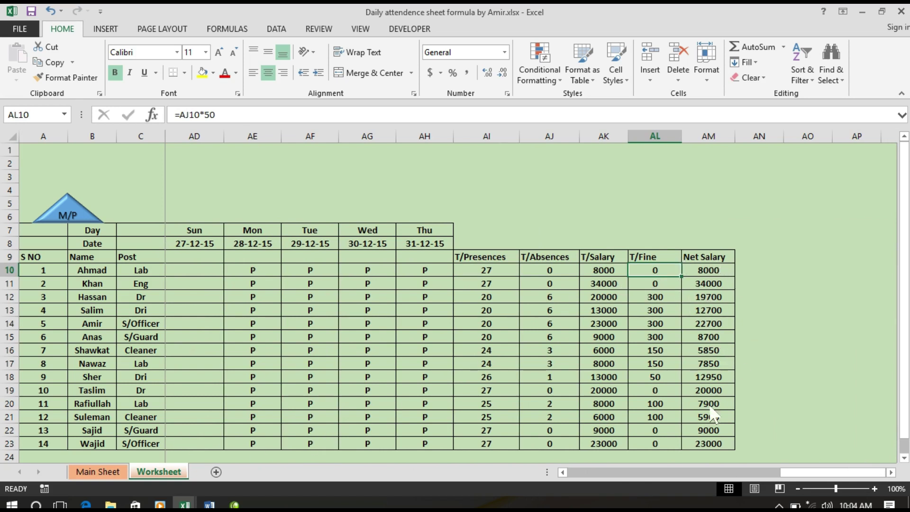
drag(607, 264, 617, 352)
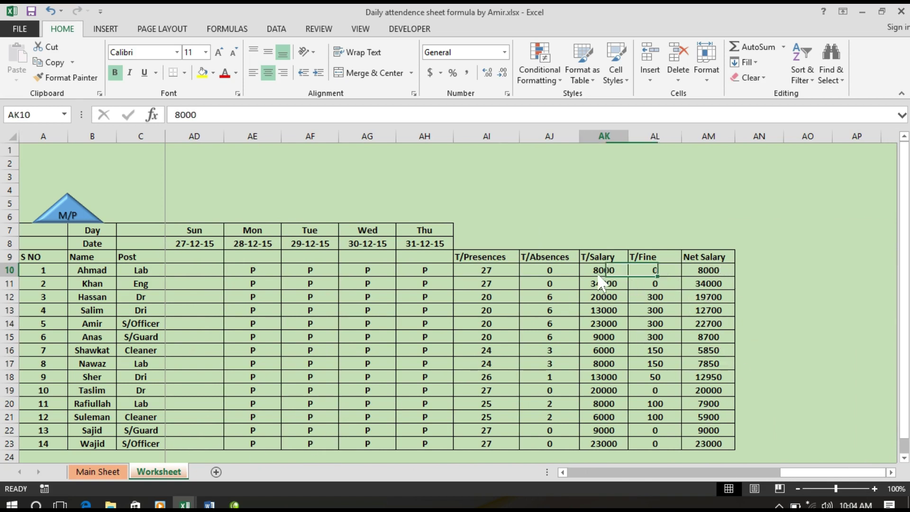
click(114, 472)
click(602, 292)
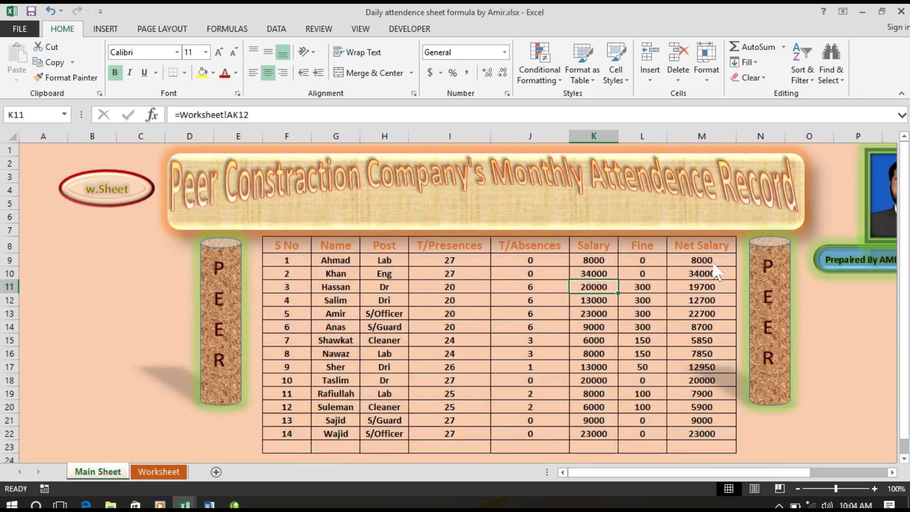
click(701, 259)
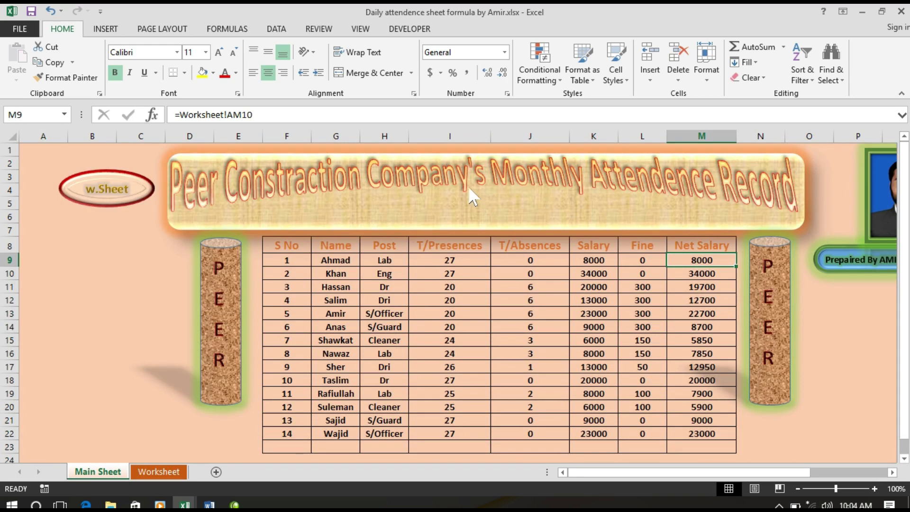